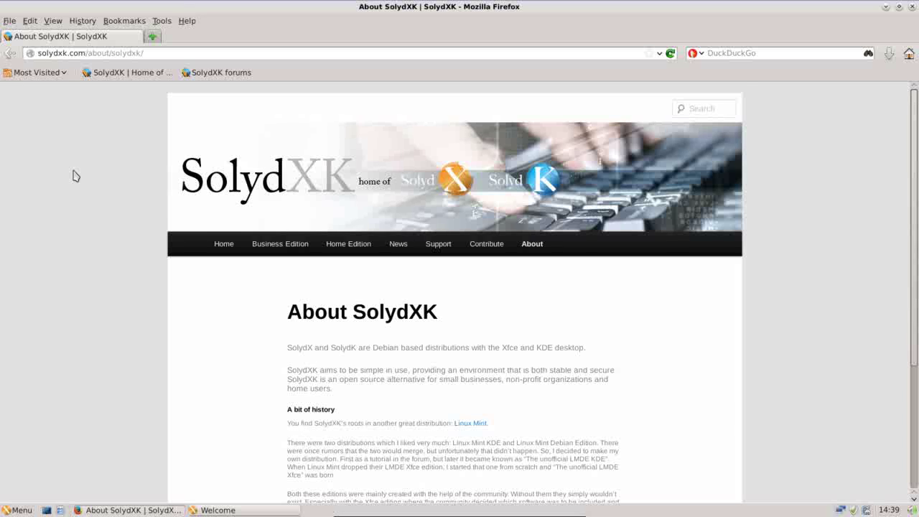
Step: Read through the About SolydXK page to its end, then close the browser window
scroll(75, 176, down, 4)
scroll(76, 176, down, 1)
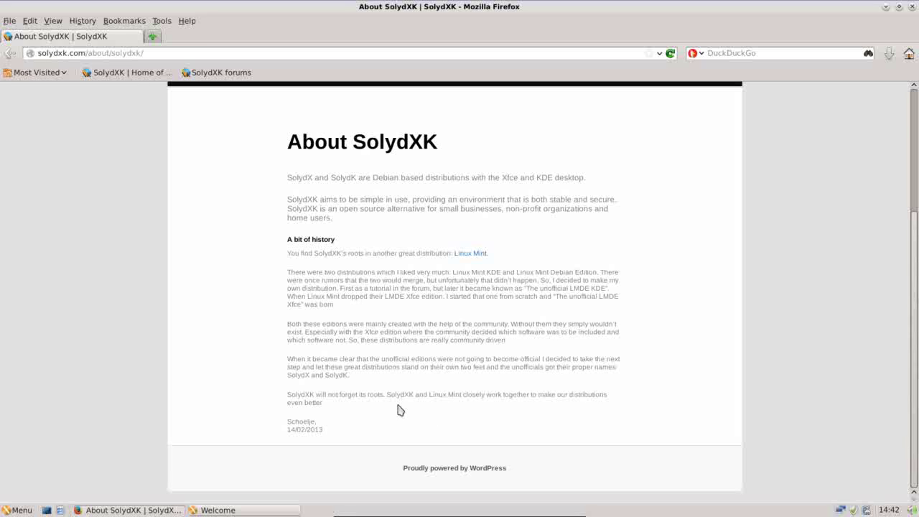
scroll(400, 410, up, 4)
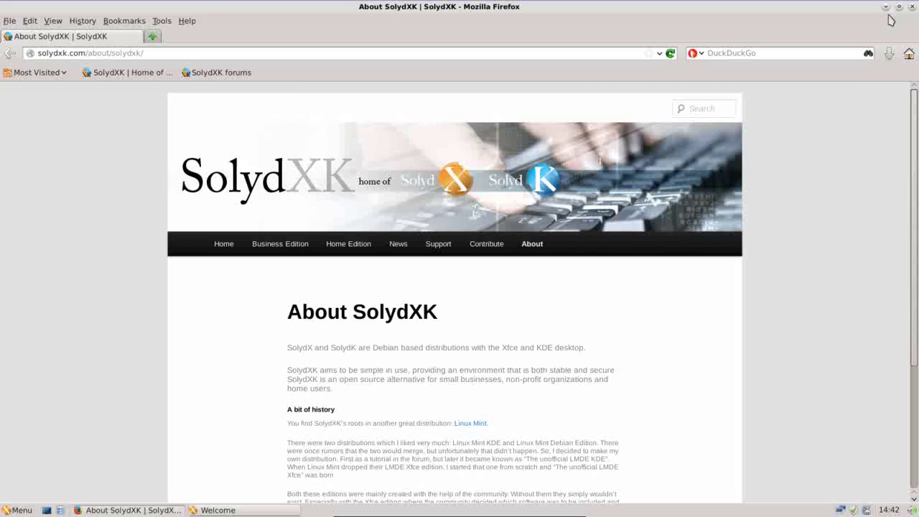
right_click(142, 512)
click(152, 496)
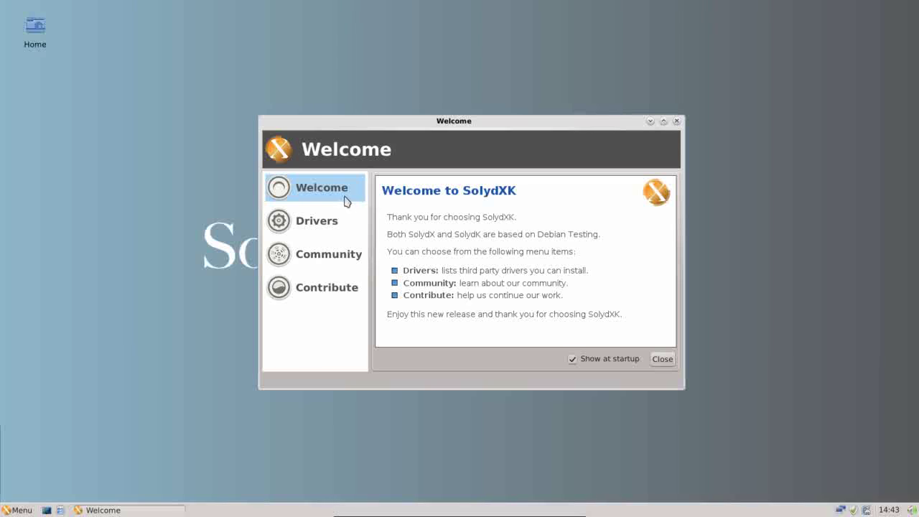
Step: Review the Drivers, Community and Contribute sections of the Welcome window, including the Forums and Donations entries
click(317, 223)
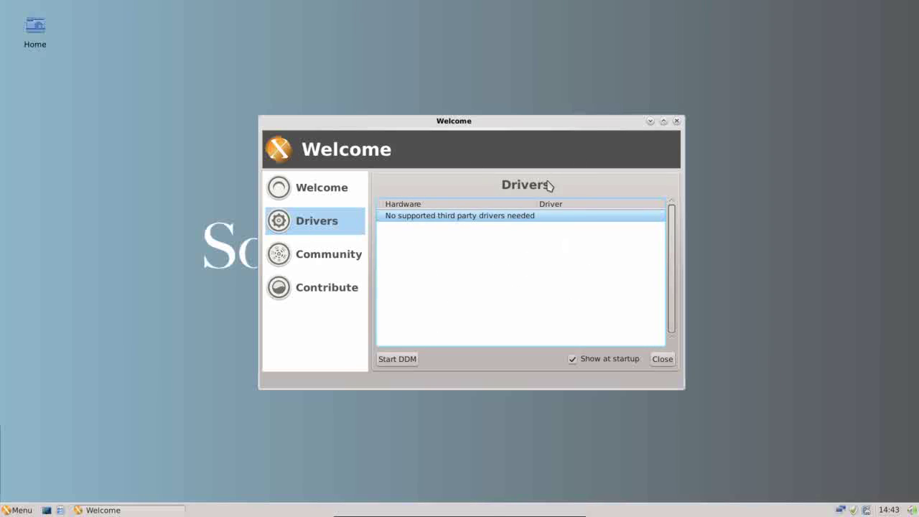
click(359, 264)
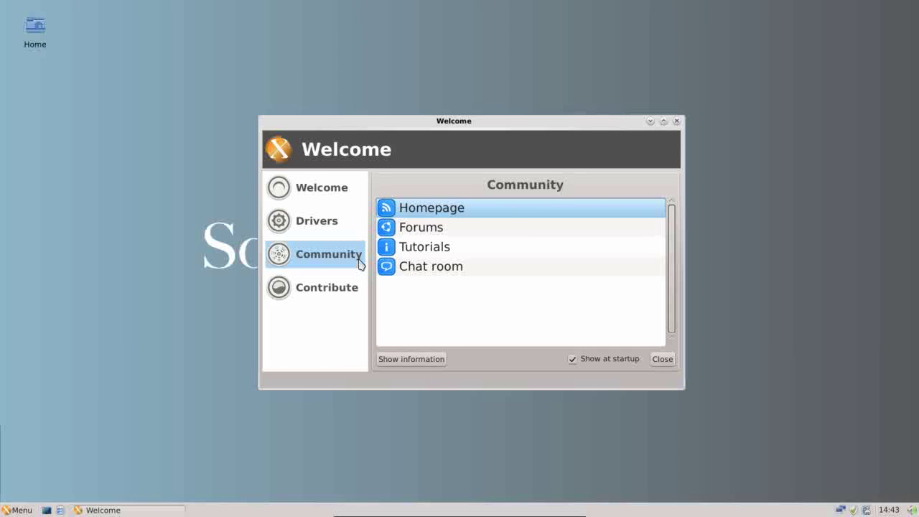
click(452, 214)
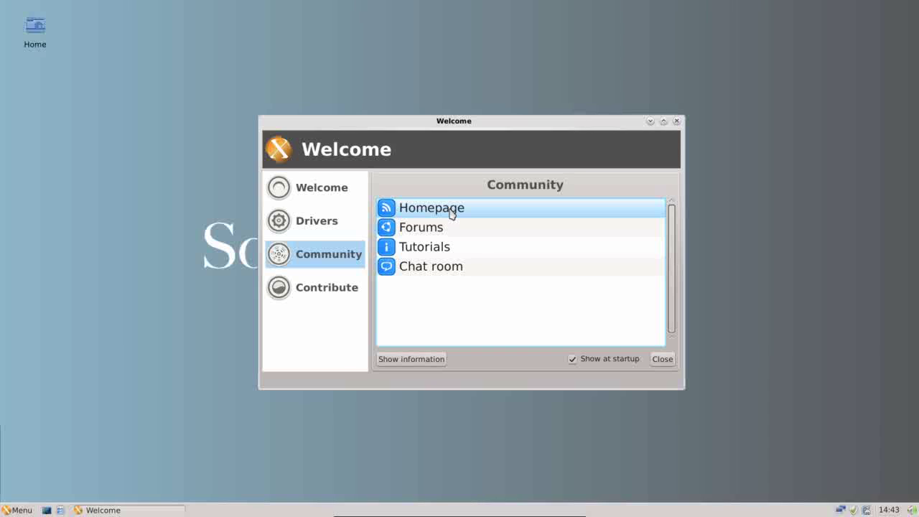
click(392, 229)
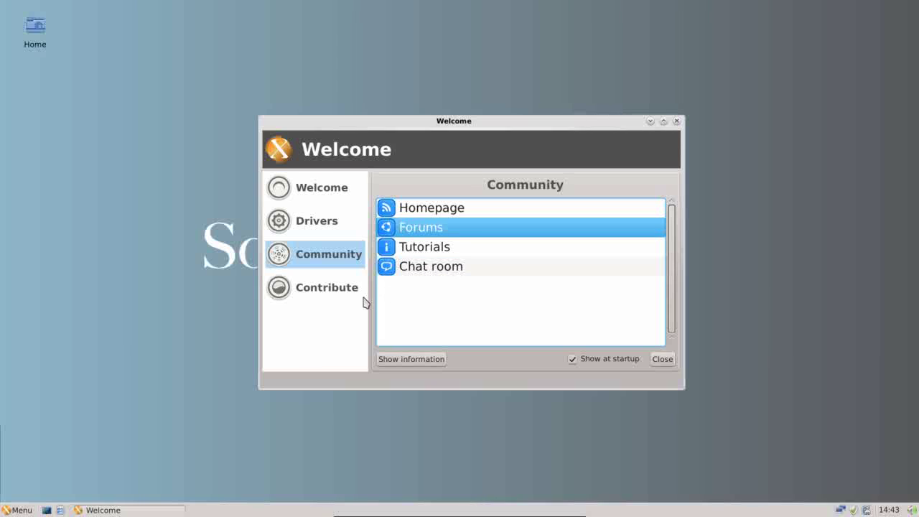
click(334, 301)
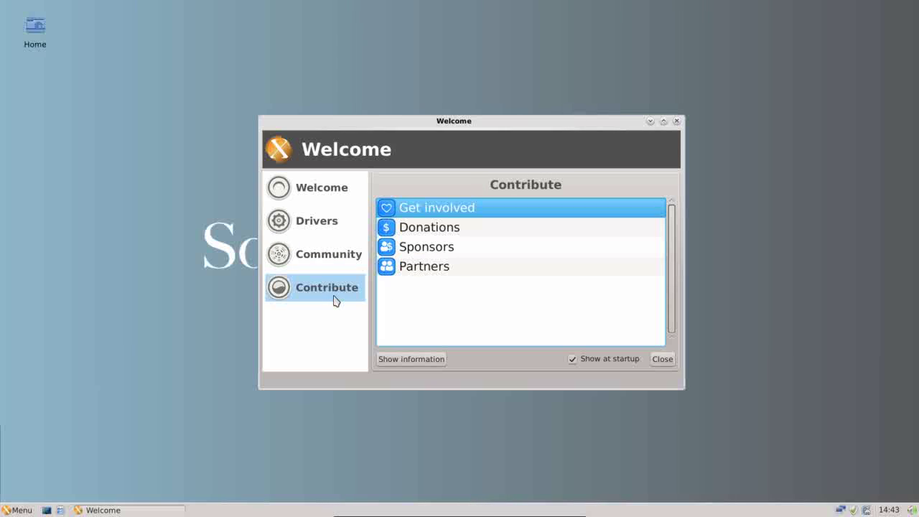
click(493, 234)
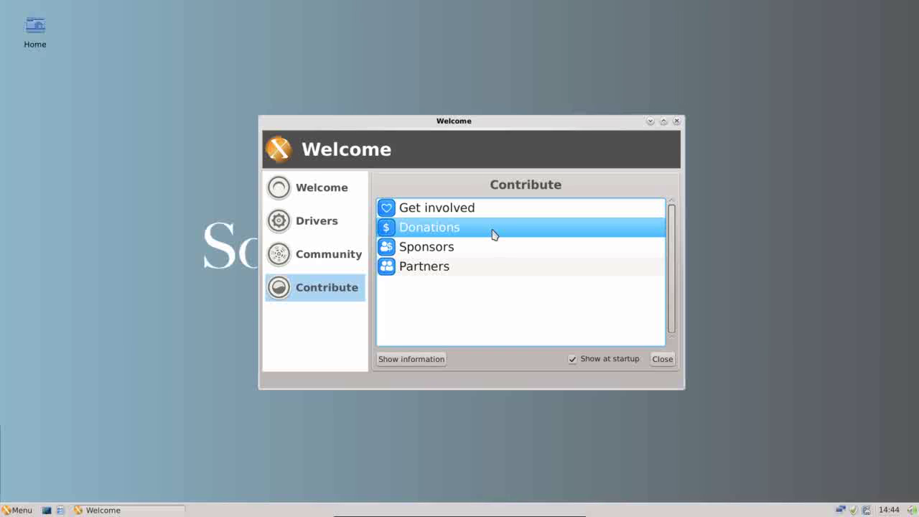
Step: Open the Tutorials page from the Community section and look through it to the USB creation video
click(337, 257)
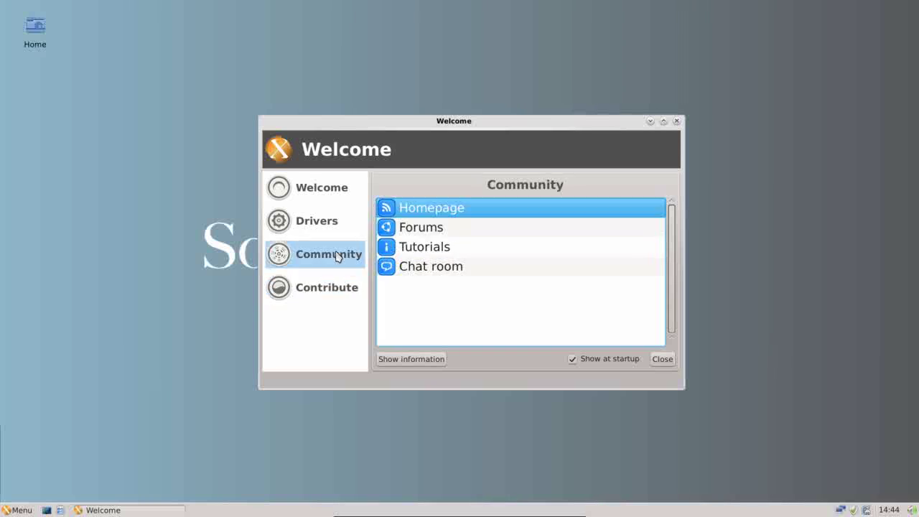
click(411, 249)
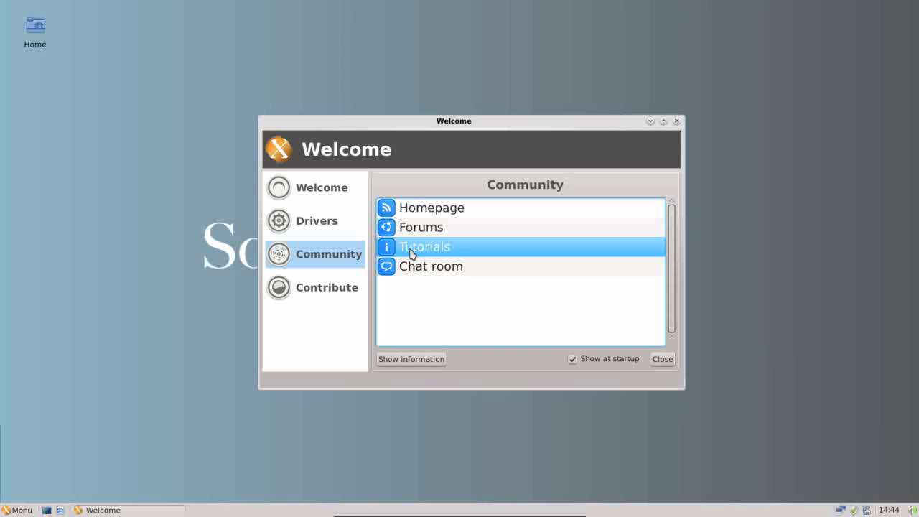
click(408, 366)
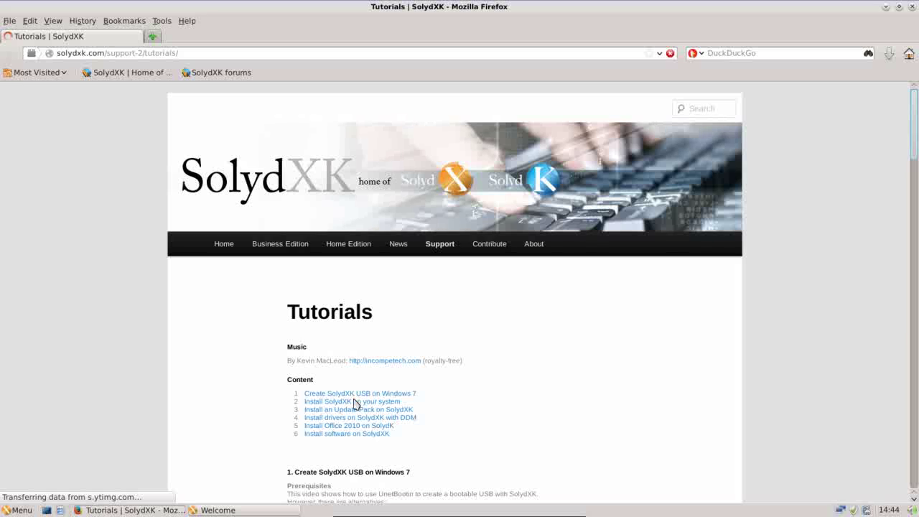
scroll(355, 419, down, 3)
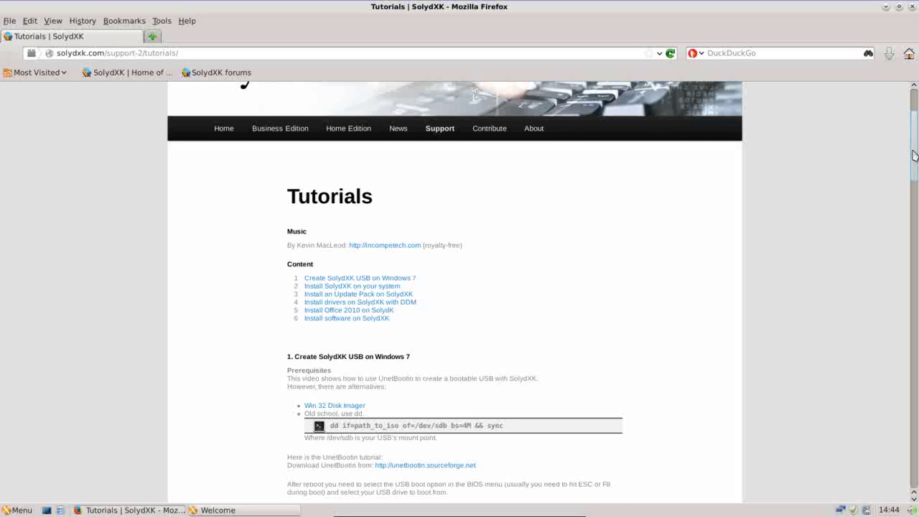
drag(911, 153, 915, 161)
scroll(915, 161, down, 6)
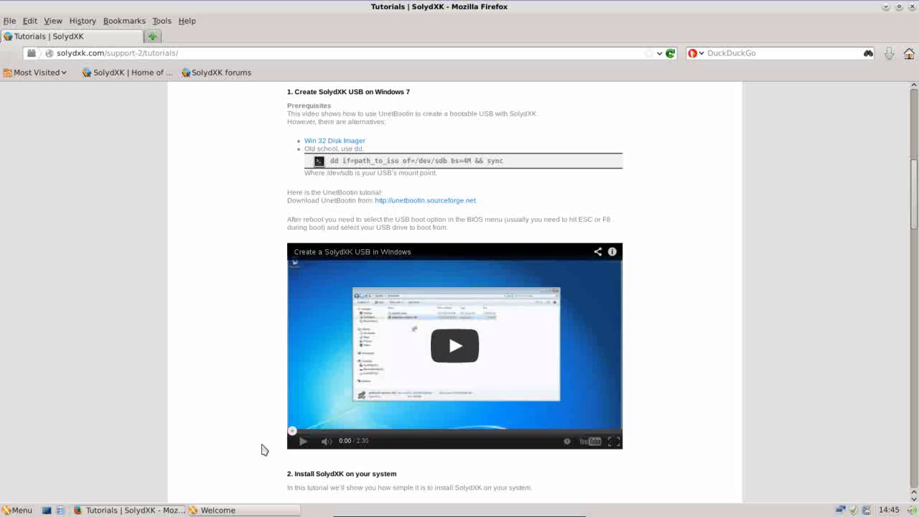
Step: Close the Tutorials browser window and the Welcome window
right_click(151, 512)
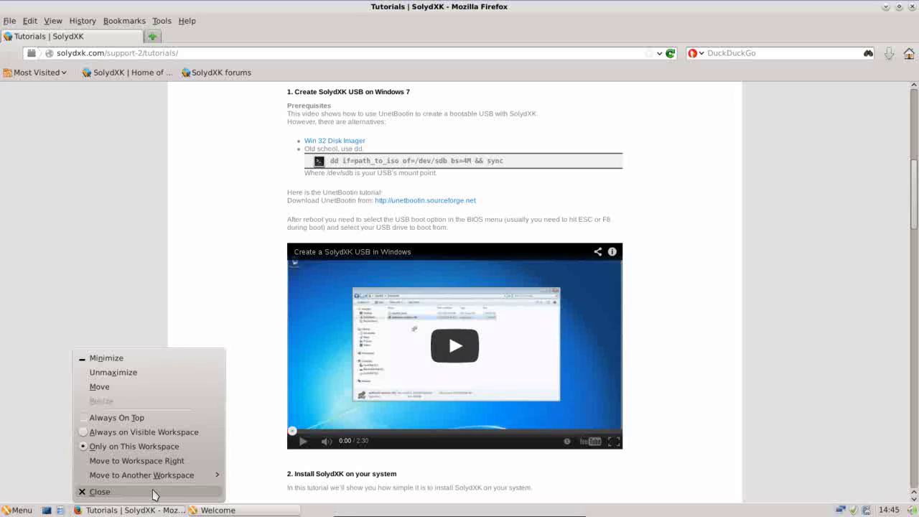
click(153, 493)
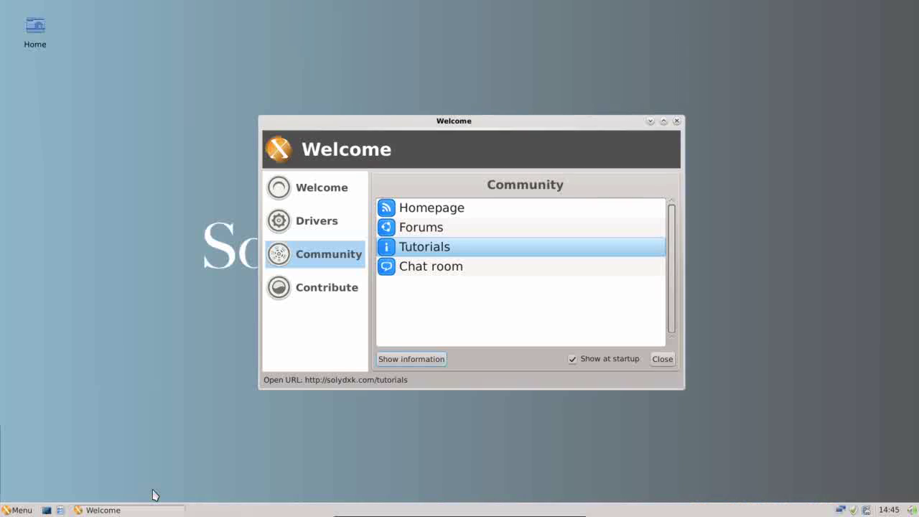
click(676, 121)
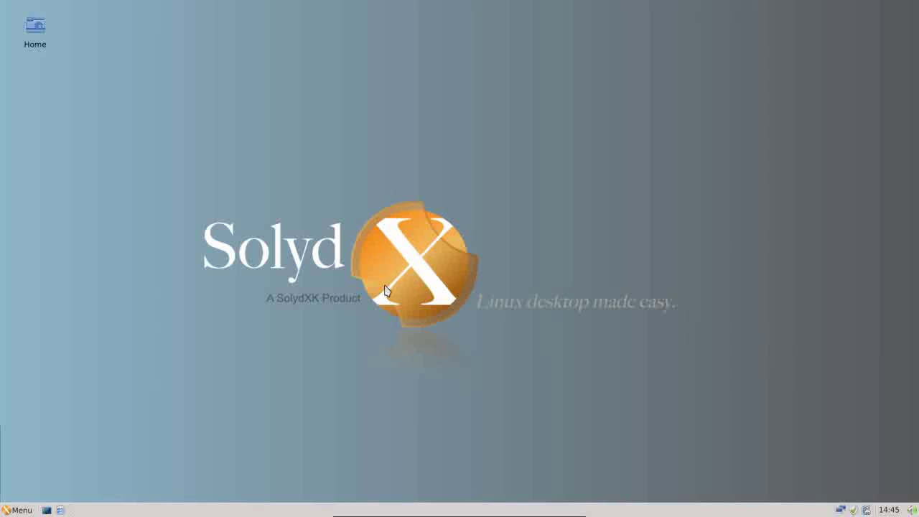
Step: Open the Home folder and check the file manager's version information, then dismiss it
click(42, 31)
double_click(42, 31)
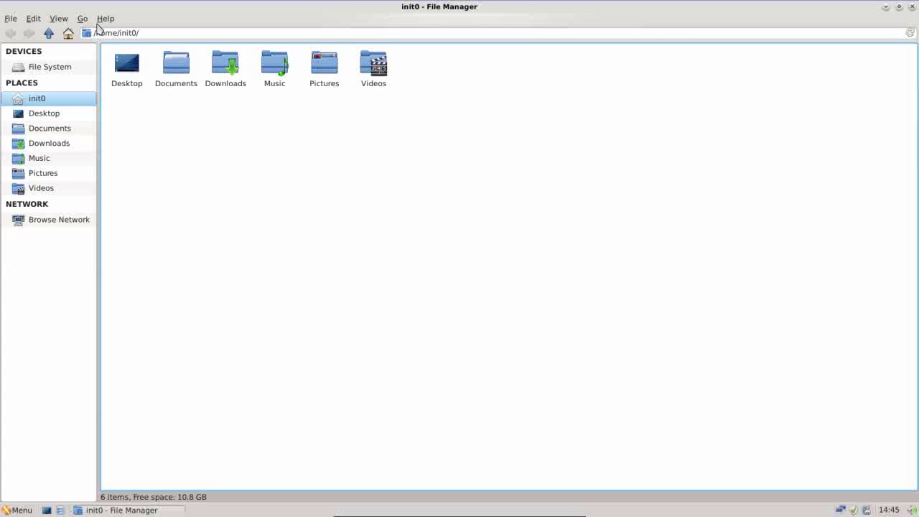
click(100, 20)
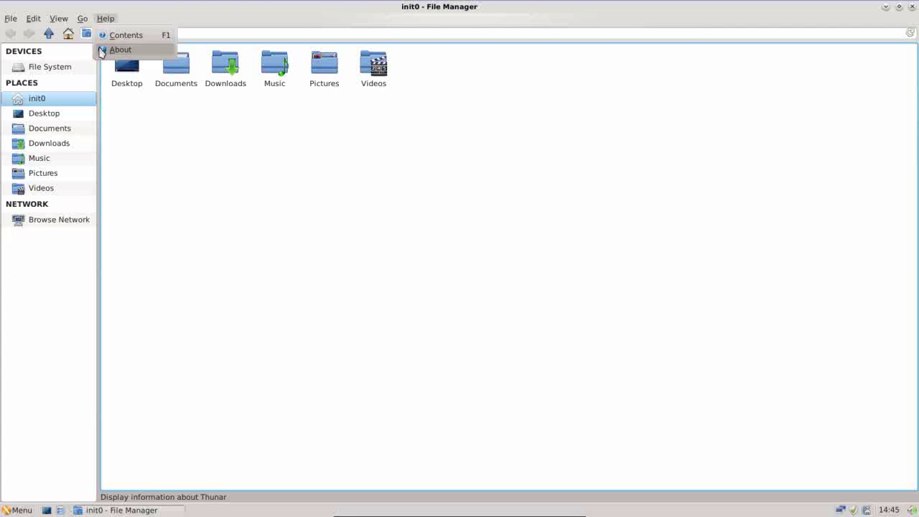
click(102, 50)
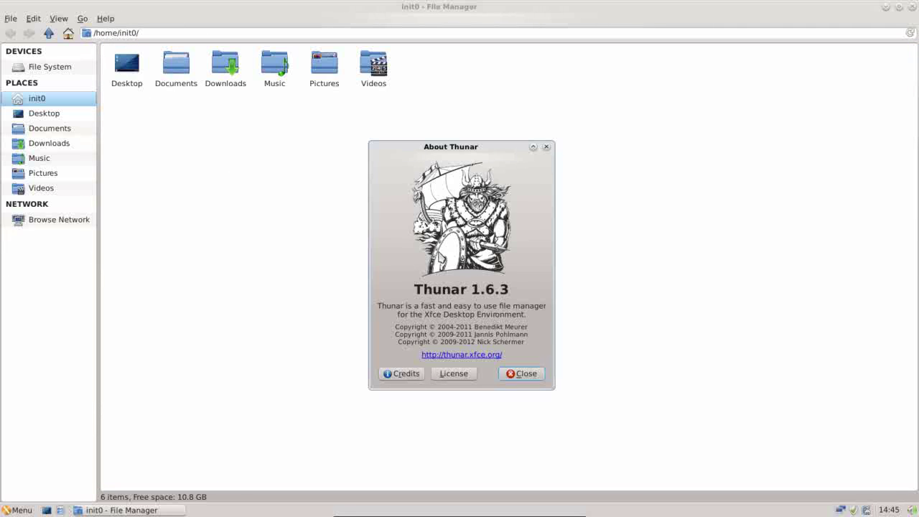
click(519, 374)
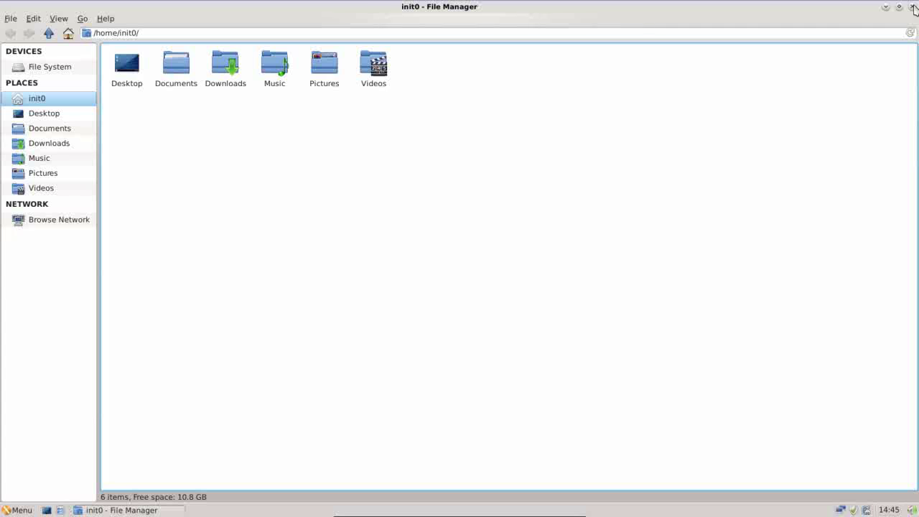
Step: Close the file manager window and deselect the Home icon on the desktop
right_click(153, 514)
click(537, 334)
right_click(146, 511)
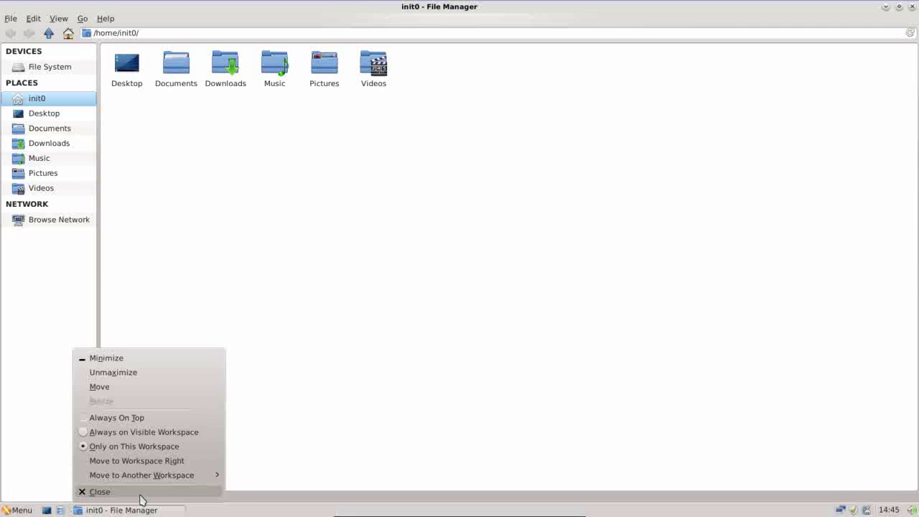
click(143, 497)
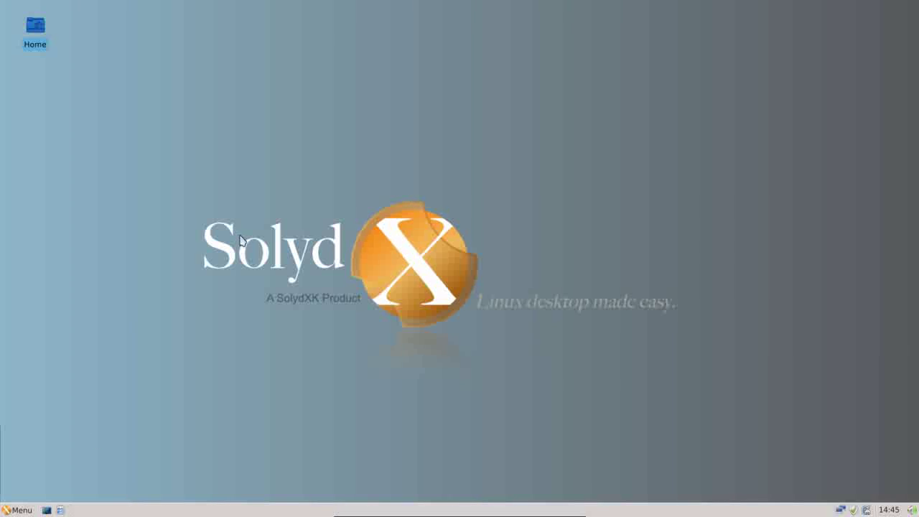
click(333, 209)
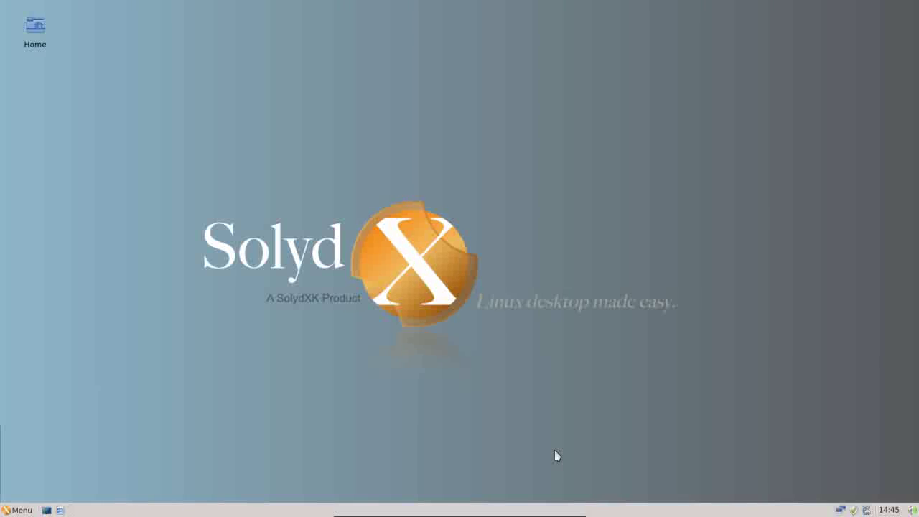
Step: Show and hide the volume slider and check the update status indicator
click(912, 510)
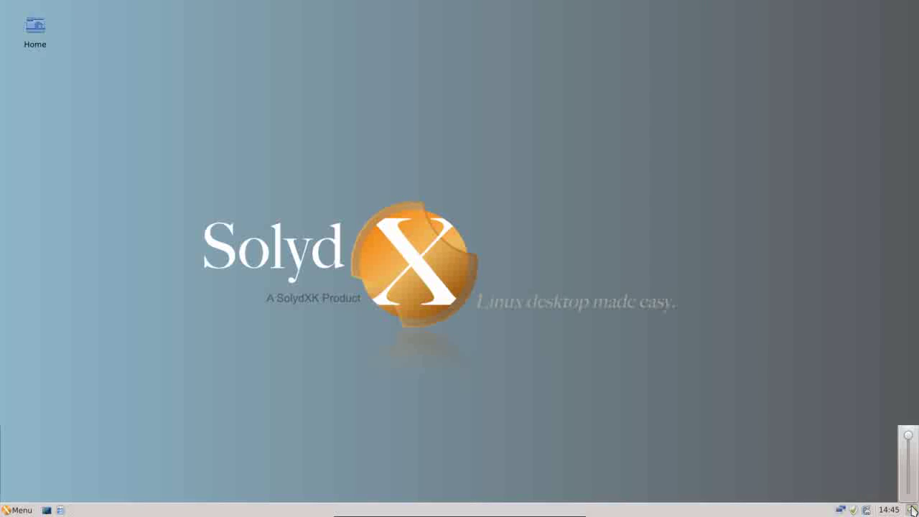
click(912, 509)
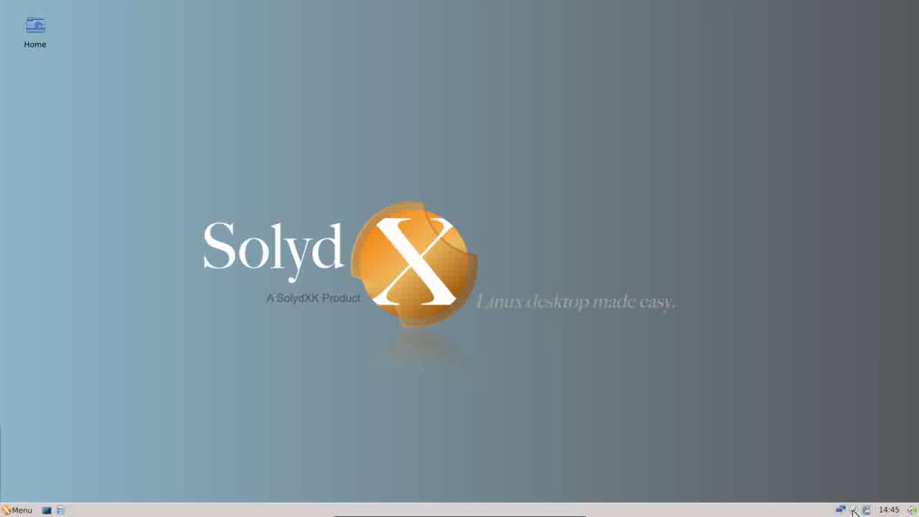
mouse_move(854, 511)
Step: Search the applications menu for "fire" and clear the search text
click(19, 510)
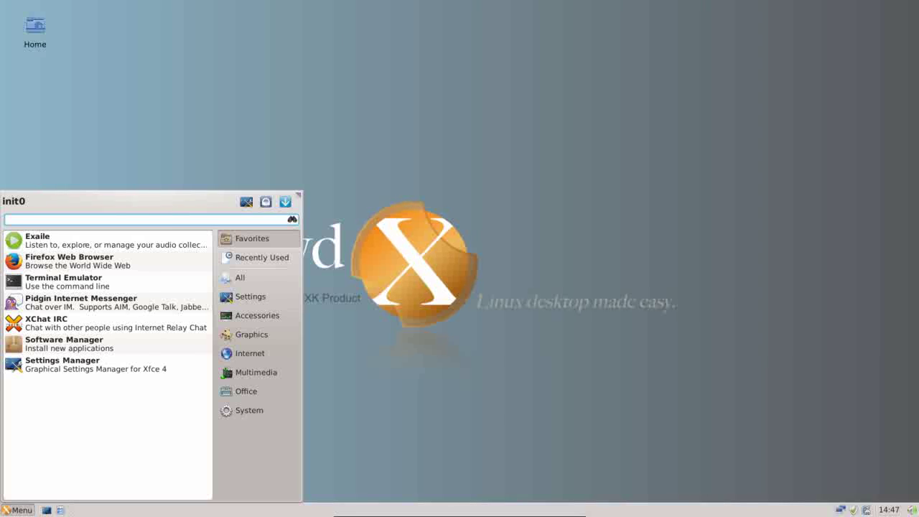
text(fire)
key(BackSpace)
key(BackSpace)
key(BackSpace)
key(BackSpace)
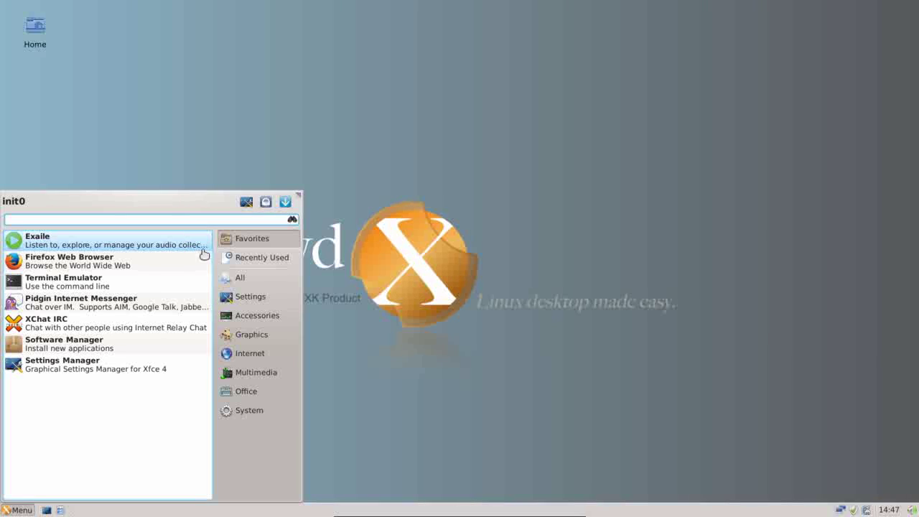
Step: Browse the Recently Used, All and Settings categories of the applications menu
click(244, 262)
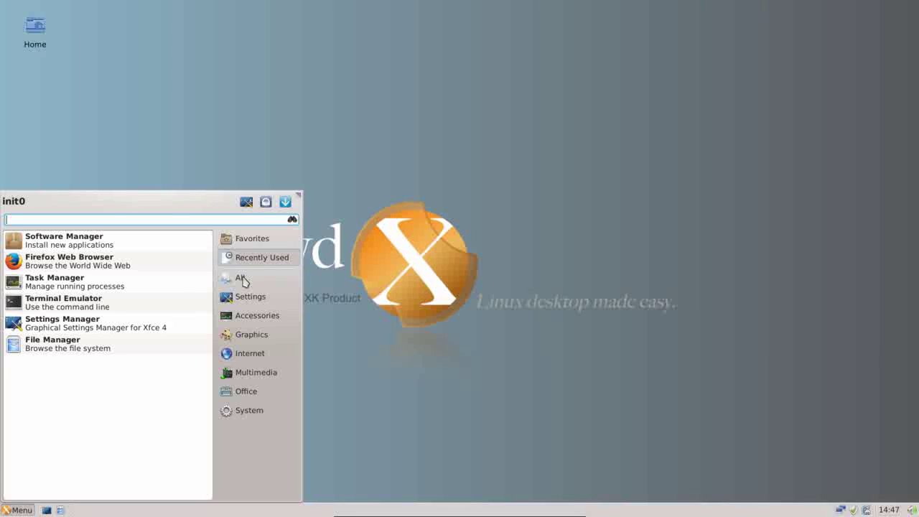
click(243, 280)
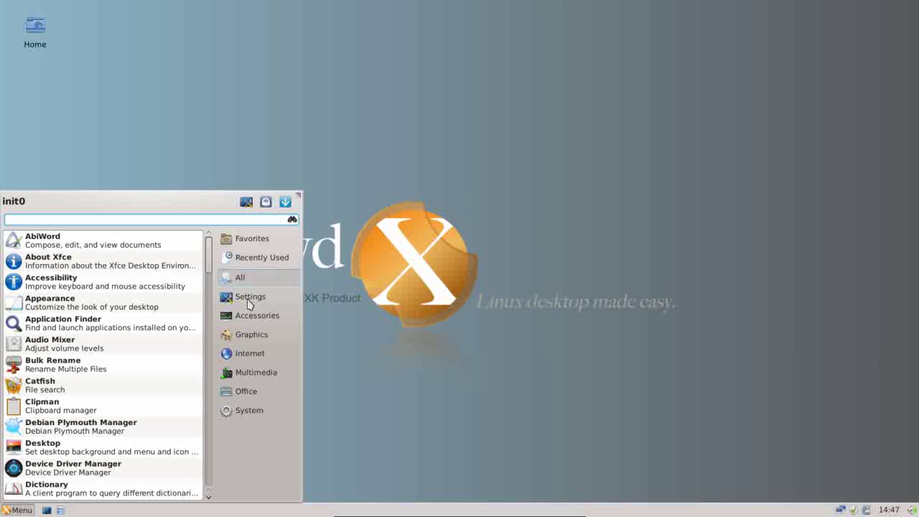
click(250, 303)
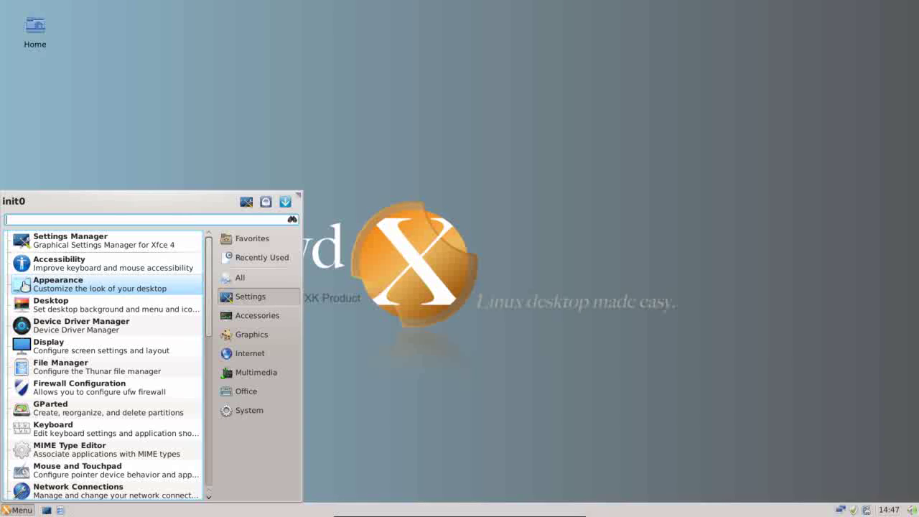
Step: Open the Appearance settings, view the style, icon and font options, and close the dialog
click(25, 287)
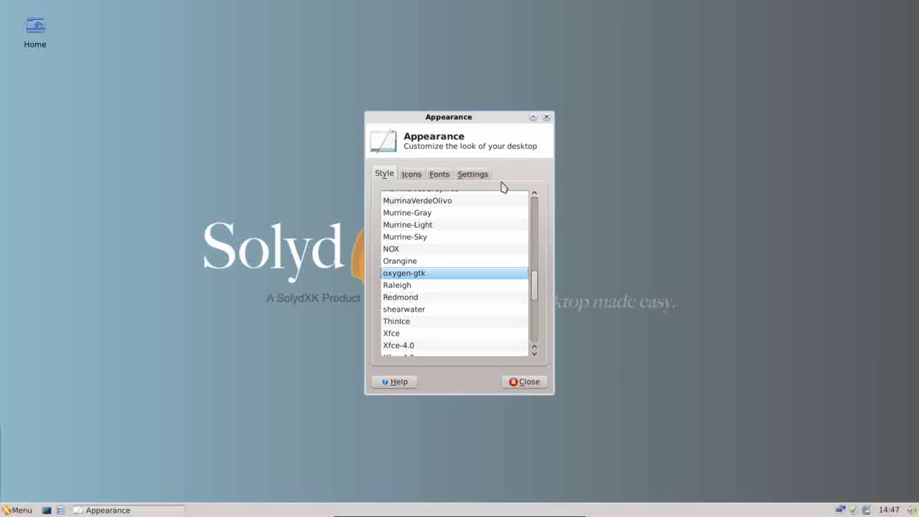
click(412, 175)
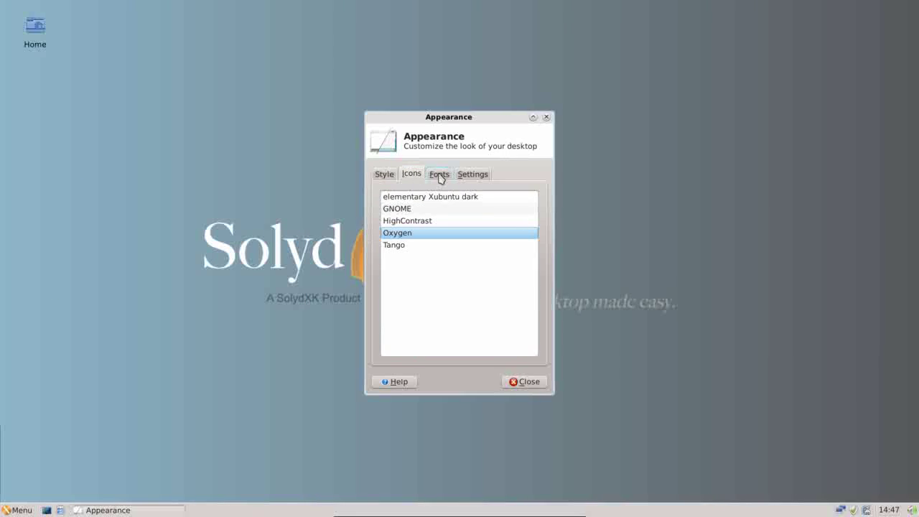
click(439, 174)
click(547, 117)
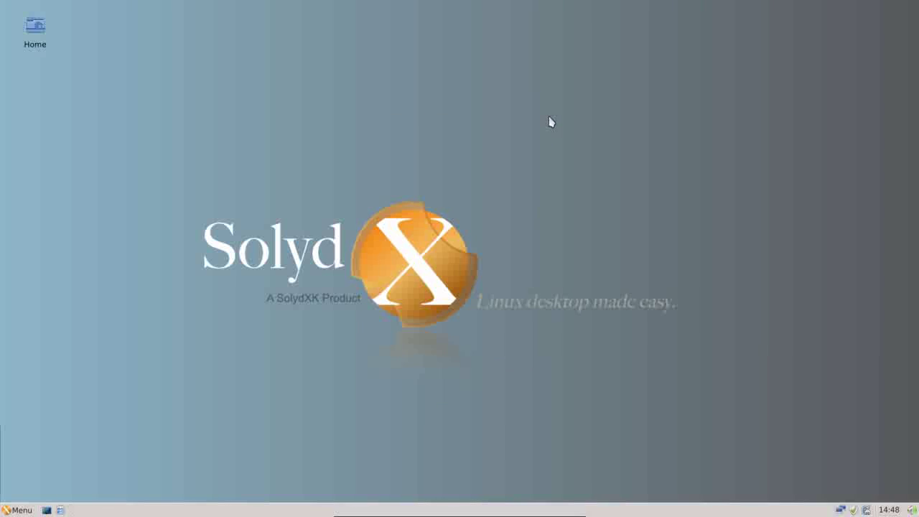
Step: Browse the Settings category of the applications menu to its end, then open and close Software & Updates
click(16, 508)
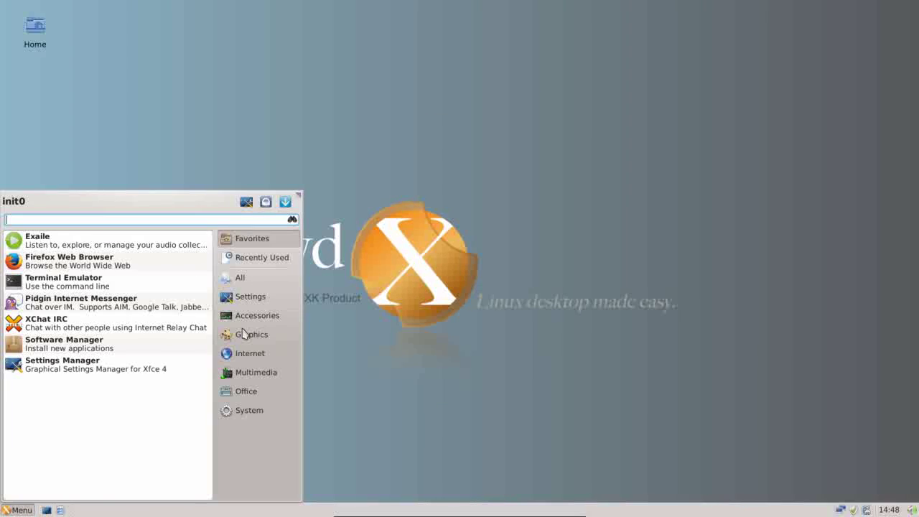
click(251, 297)
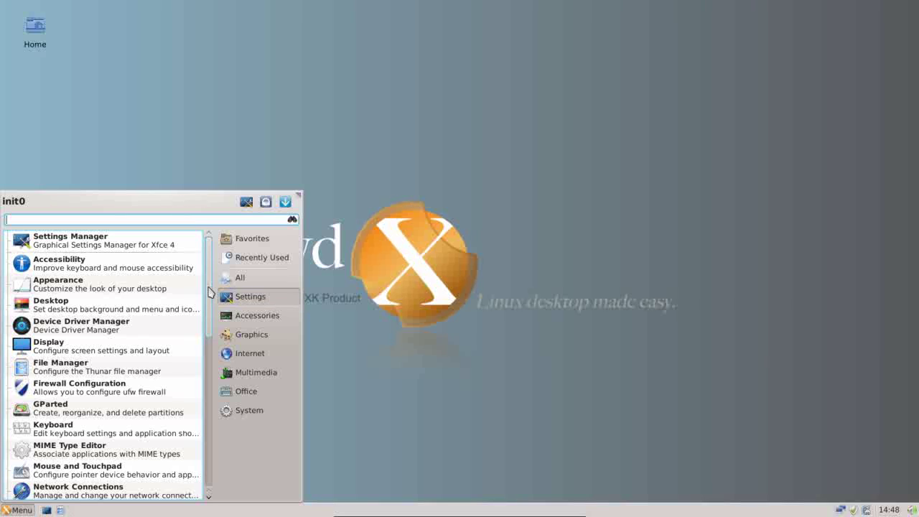
scroll(211, 295, down, 1)
drag(211, 293, 210, 299)
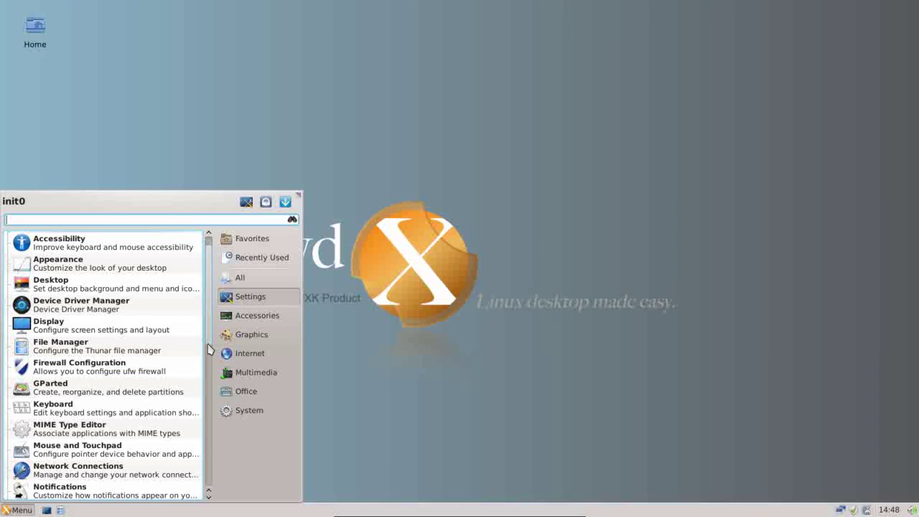
drag(209, 349, 212, 393)
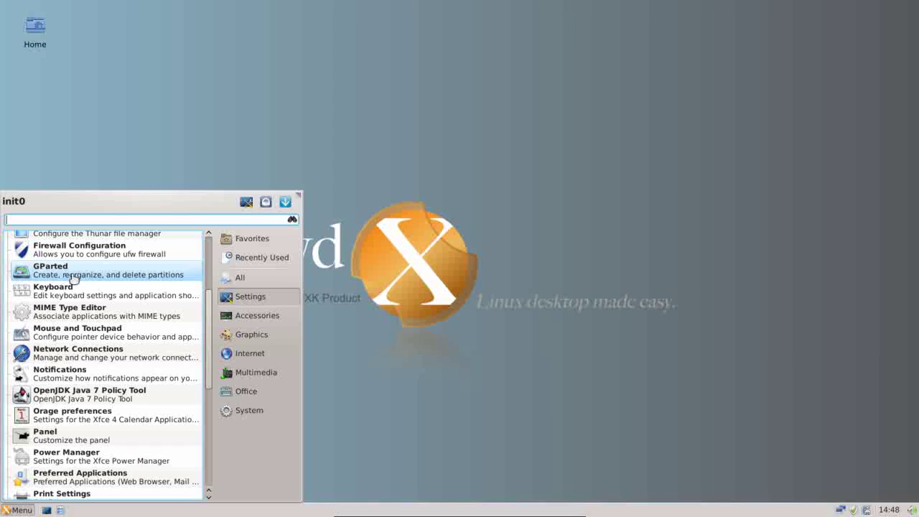
drag(207, 324, 213, 425)
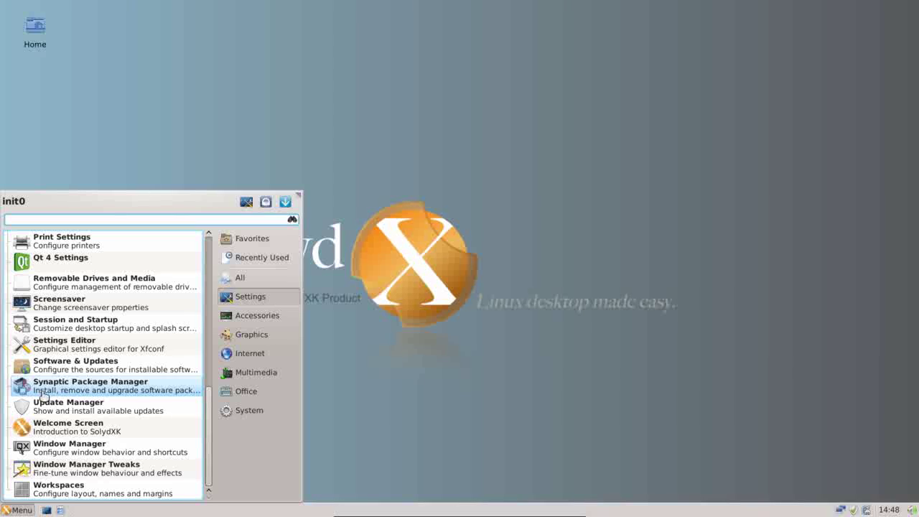
click(43, 367)
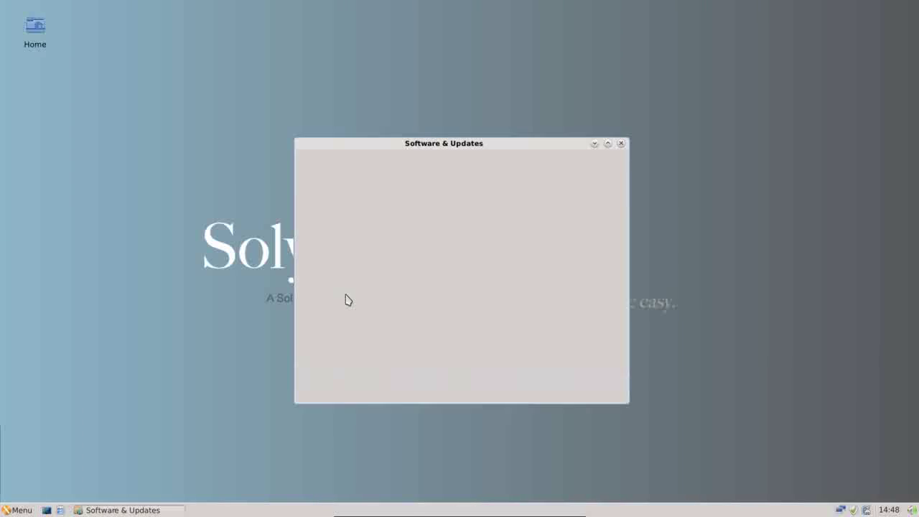
click(621, 146)
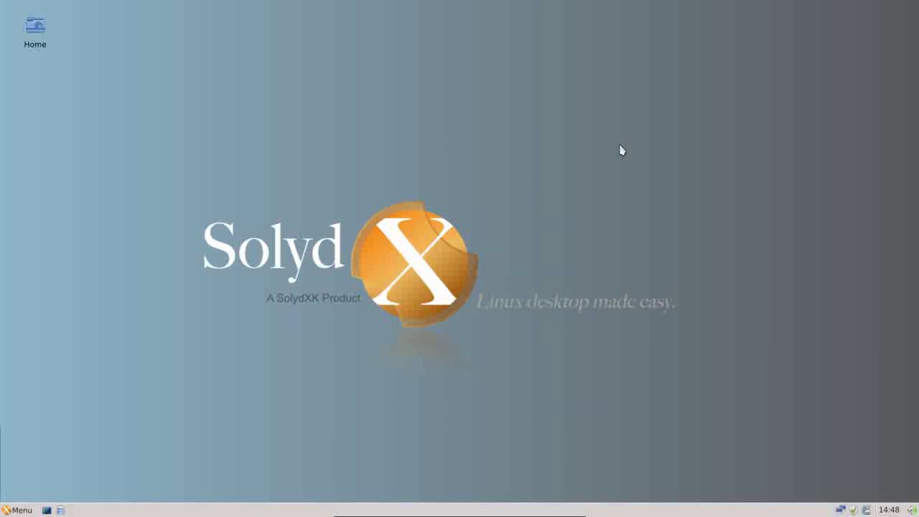
Step: Open Software Manager, view its Internet category, then close it and dismiss the permissions notice
click(20, 510)
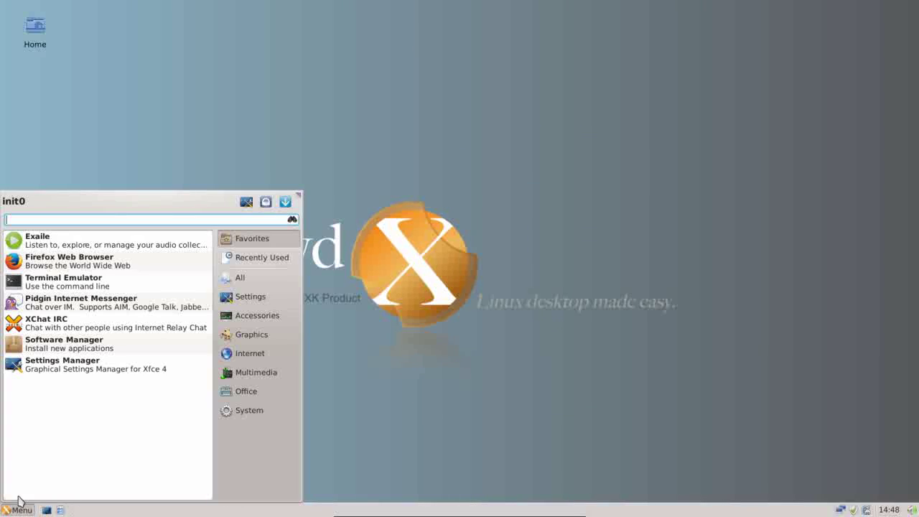
click(70, 352)
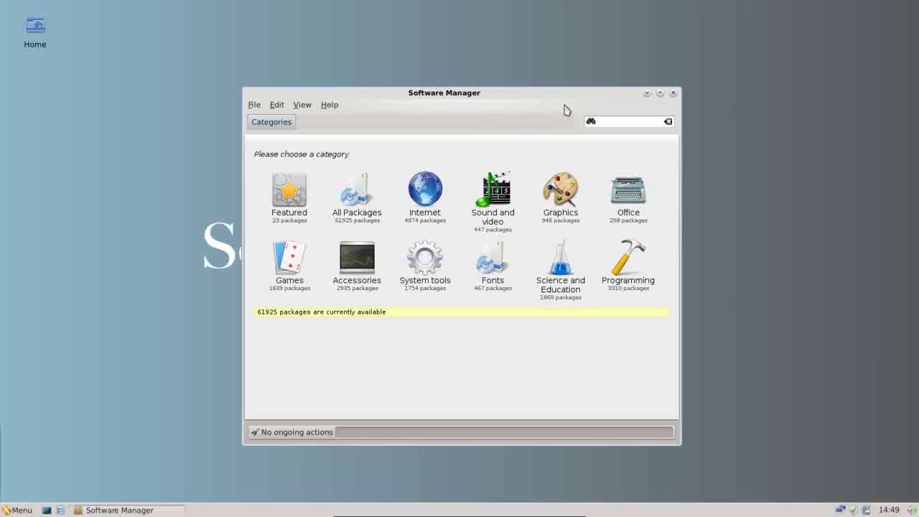
drag(561, 96, 507, 72)
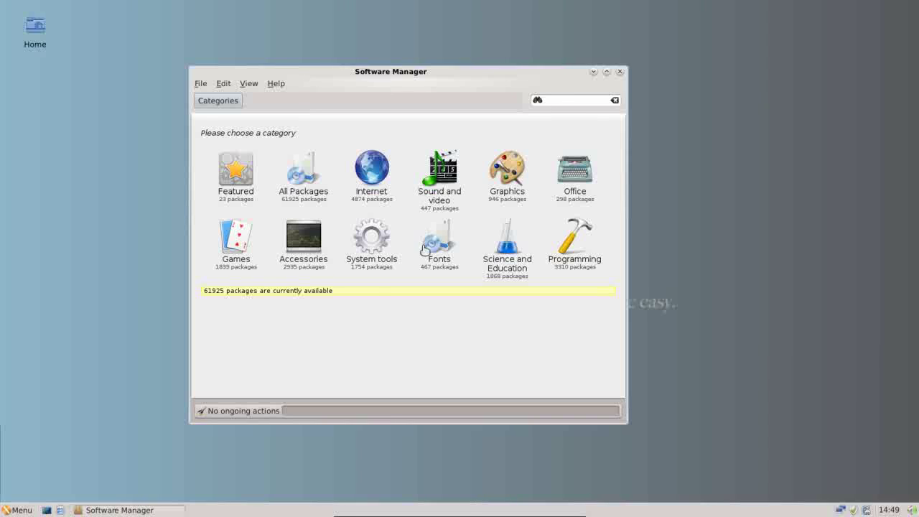
right_click(119, 512)
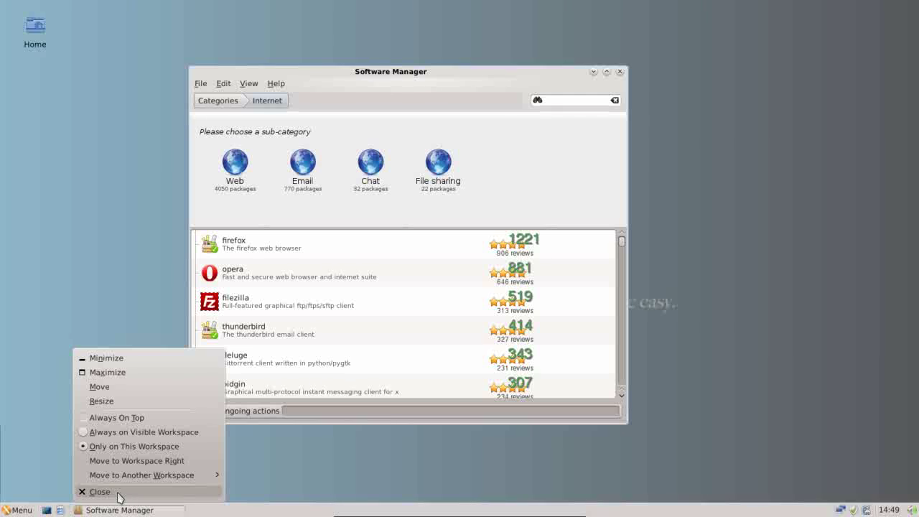
click(119, 495)
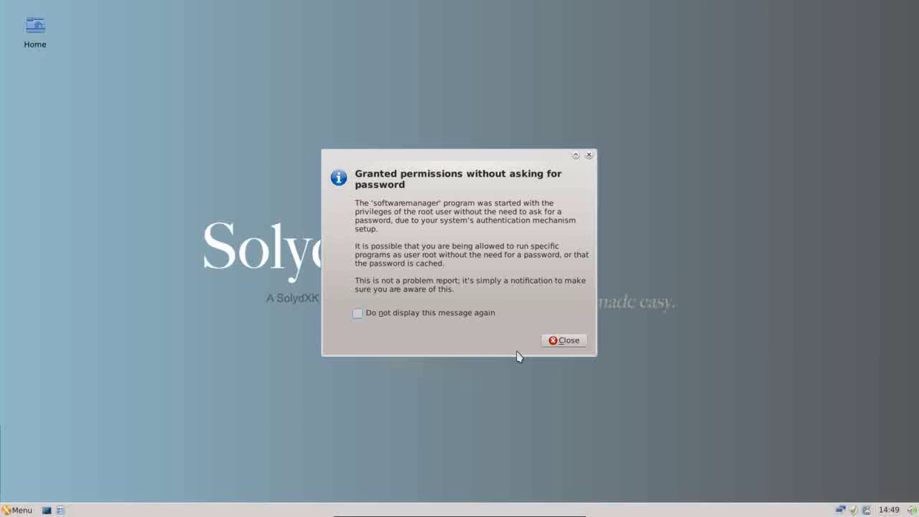
click(554, 341)
Step: Browse the Accessories, Graphics, Internet, Multimedia and Office categories of the applications menu
click(13, 511)
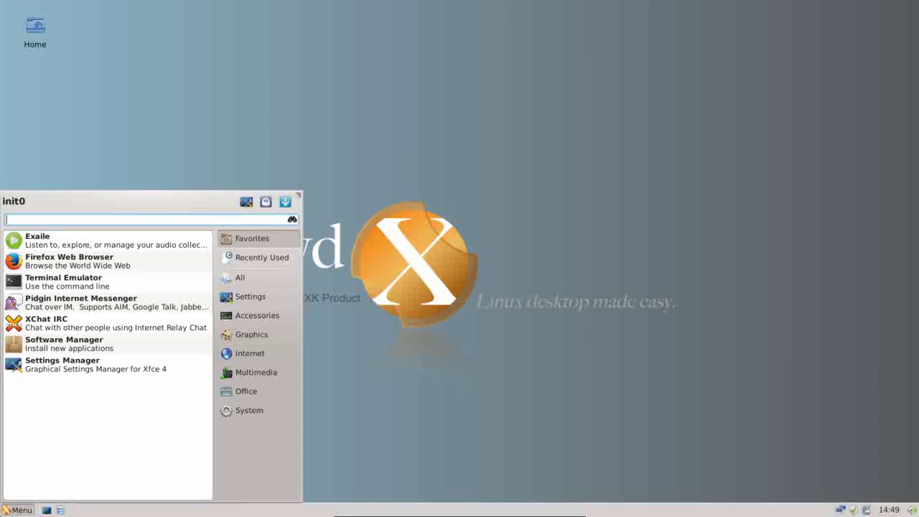
mouse_move(261, 318)
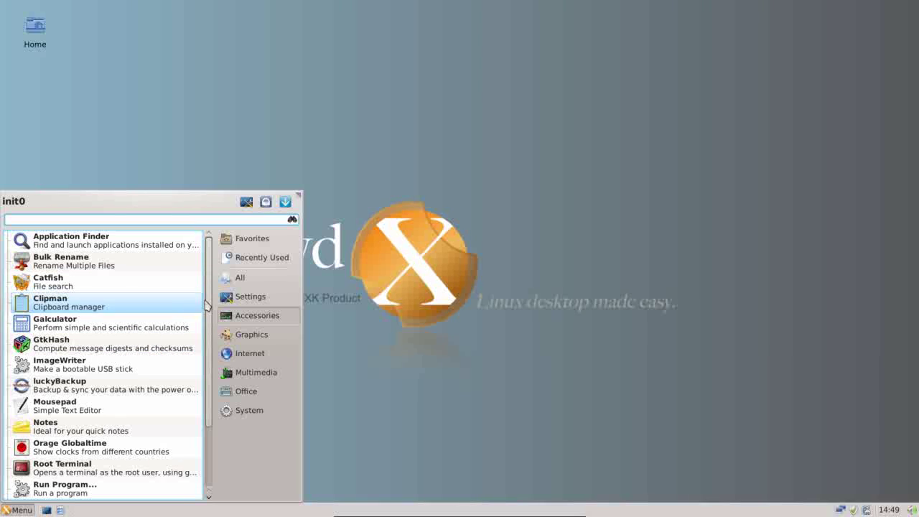
scroll(209, 333, down, 2)
scroll(208, 332, down, 2)
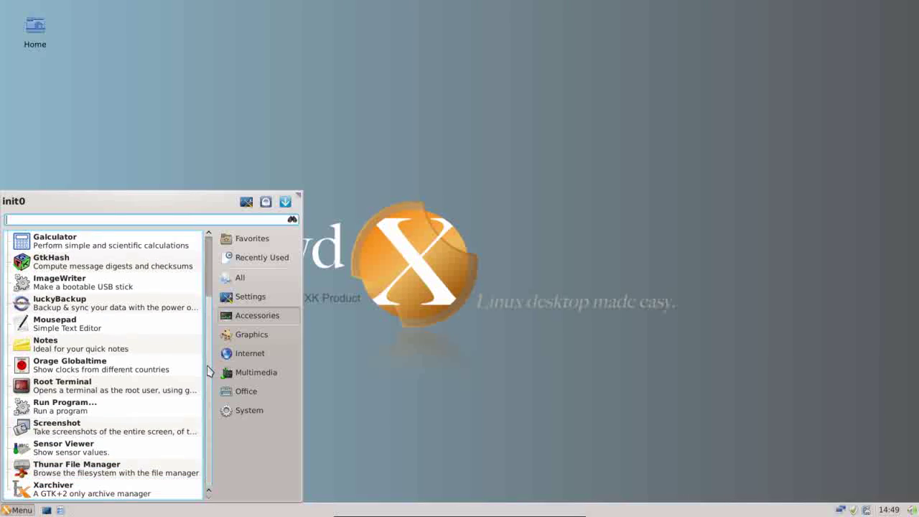
click(263, 336)
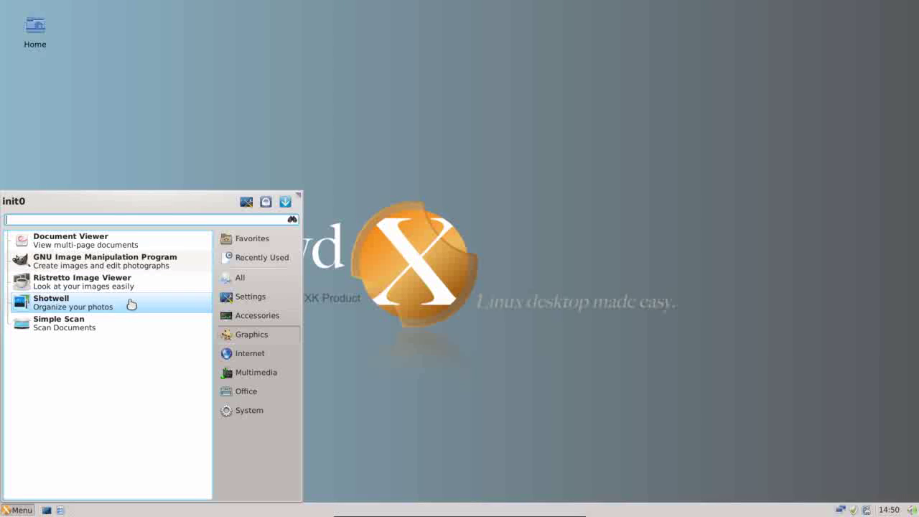
click(238, 354)
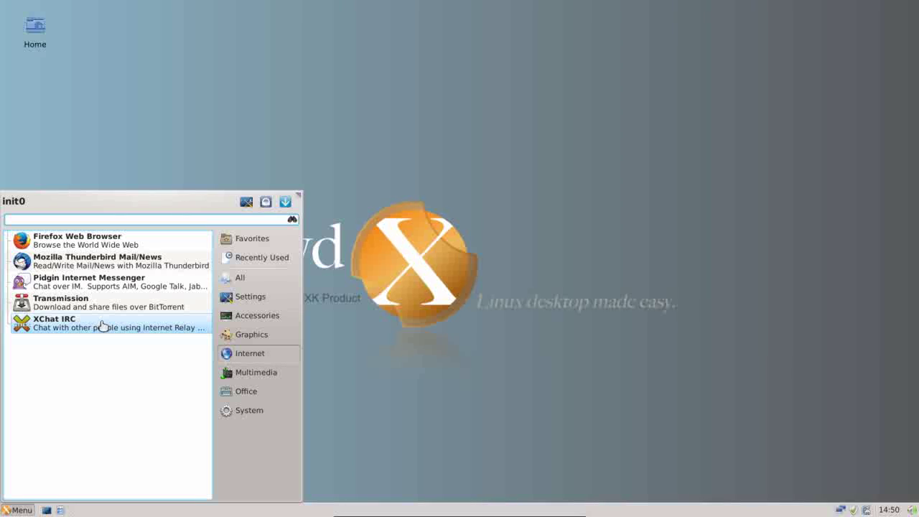
click(258, 373)
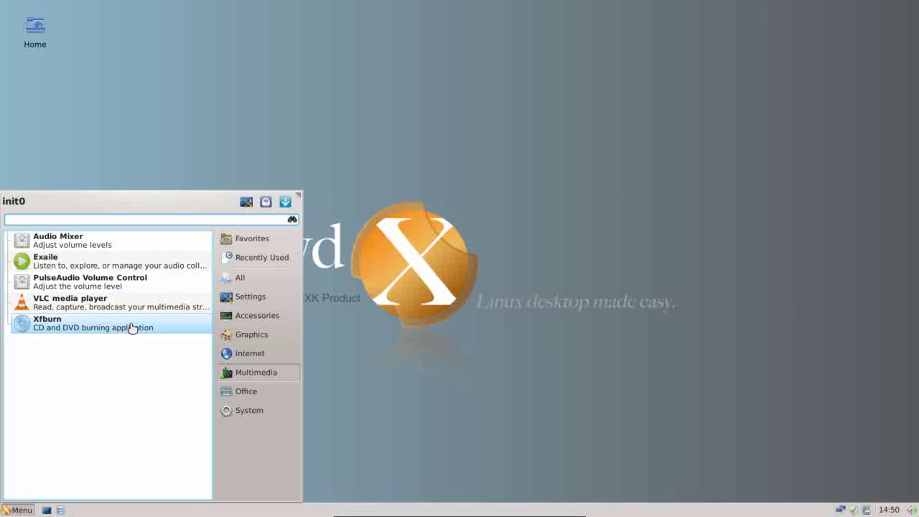
click(230, 395)
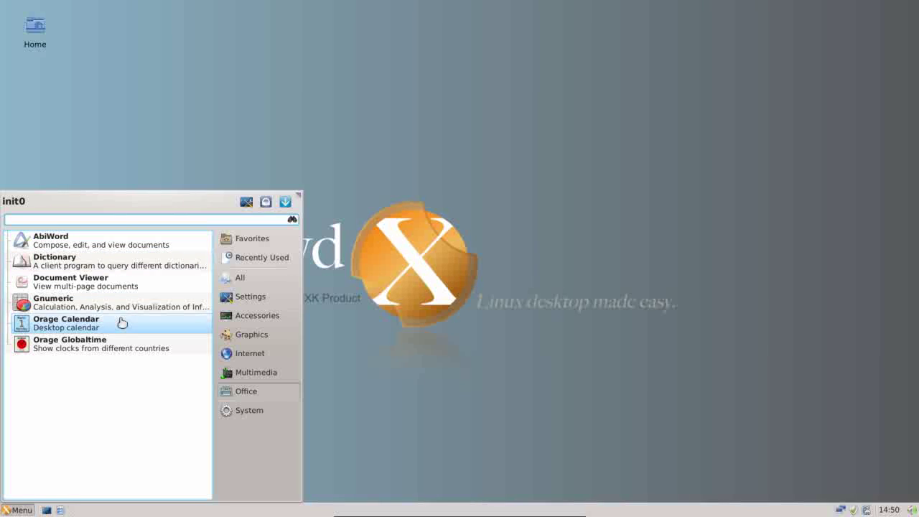
Step: Browse the System category of the applications menu down to its last entry
click(228, 415)
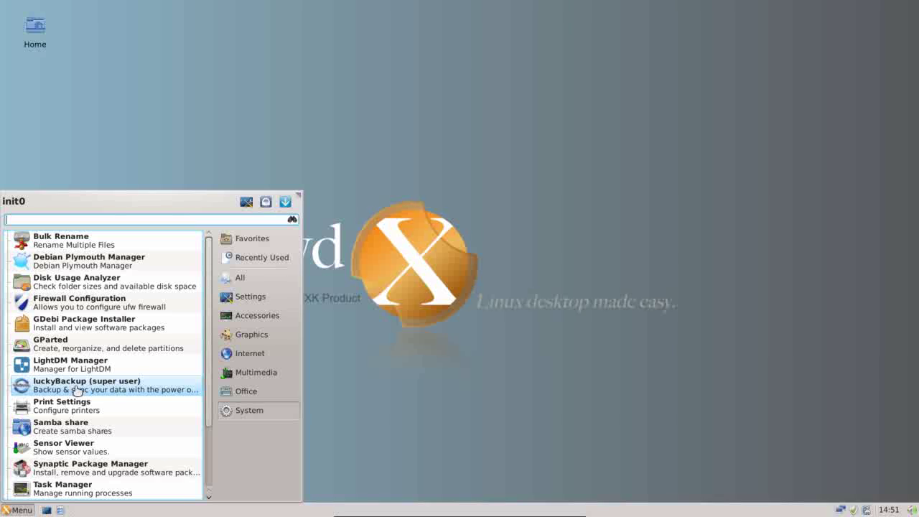
click(227, 355)
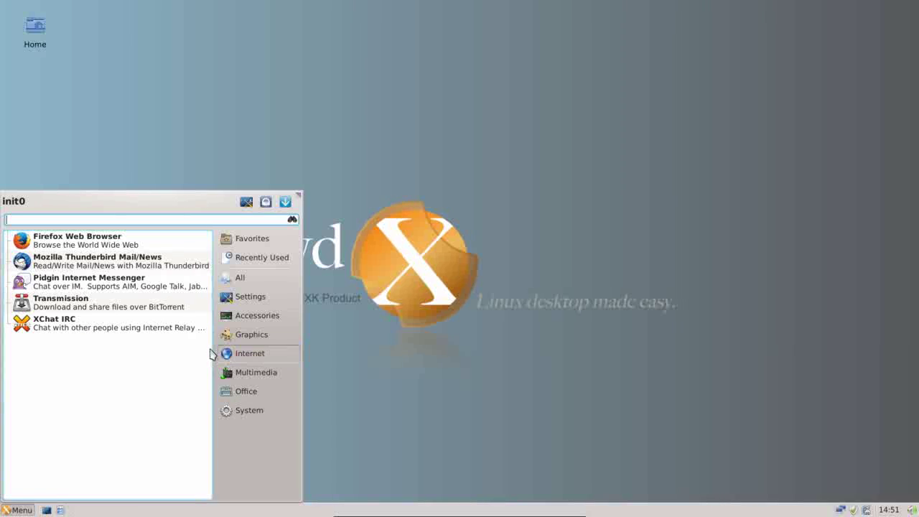
click(230, 410)
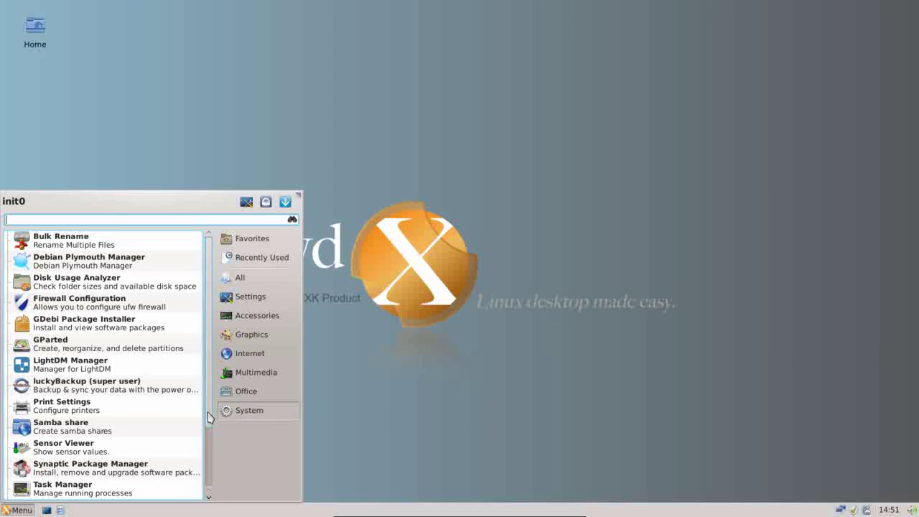
drag(209, 416, 212, 509)
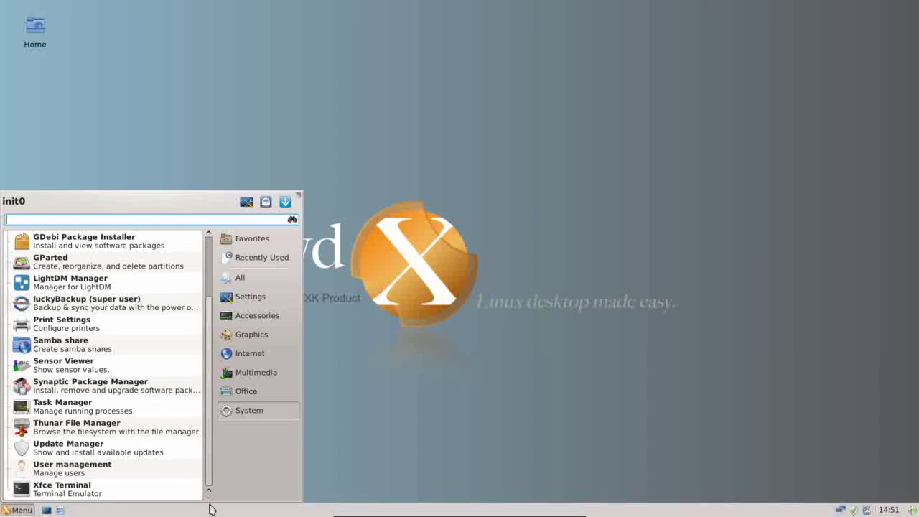
Step: Open Task Manager to check CPU and memory usage, reposition its window and close it
click(97, 415)
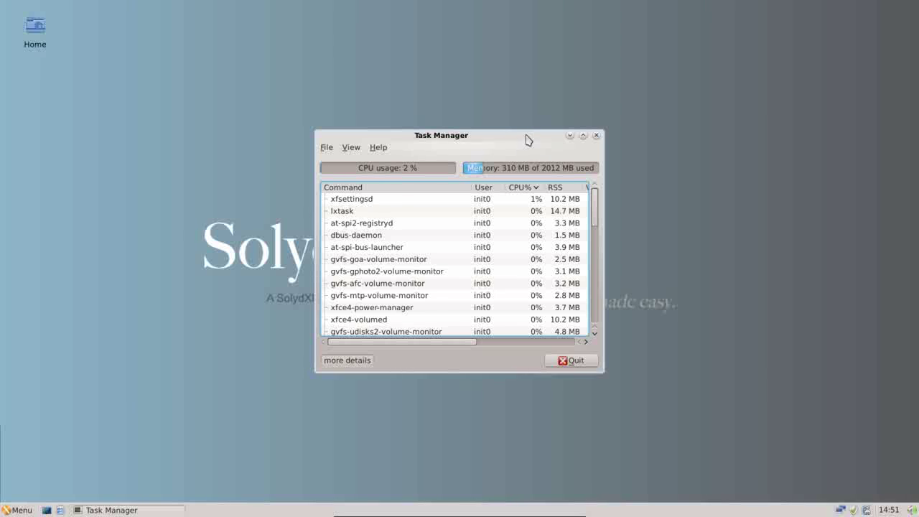
drag(526, 139, 513, 89)
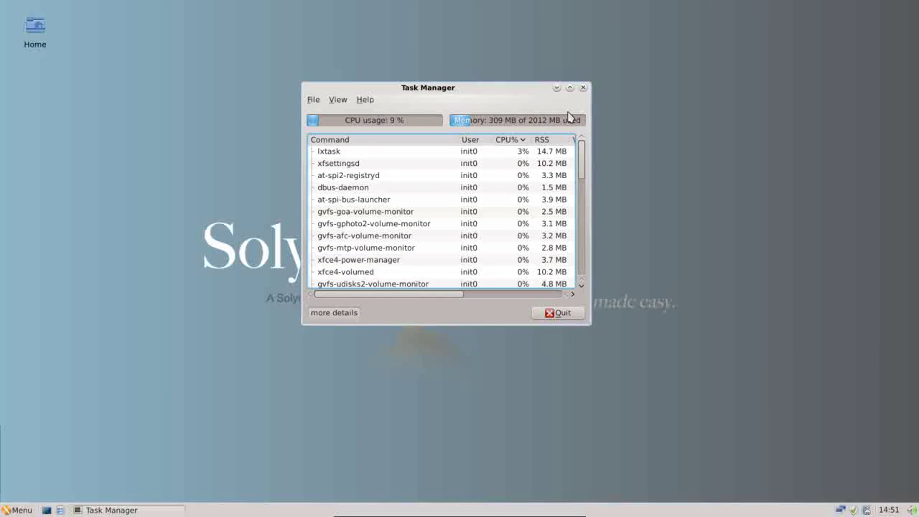
click(584, 87)
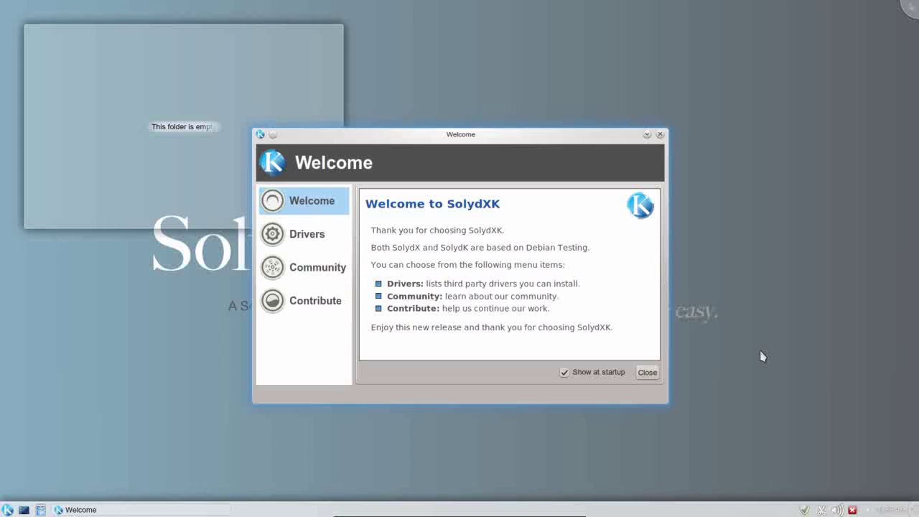
Step: Move the Welcome window around the SolydK desktop and close it
click(761, 348)
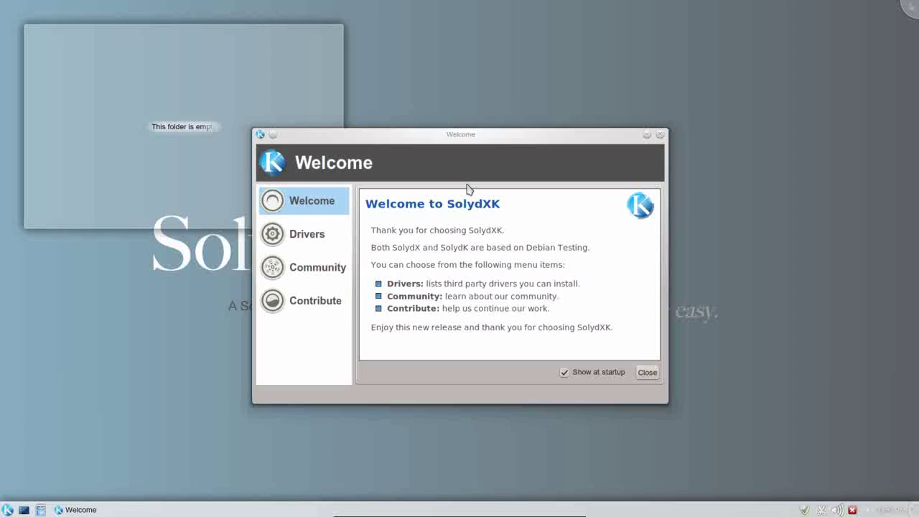
drag(461, 135, 461, 104)
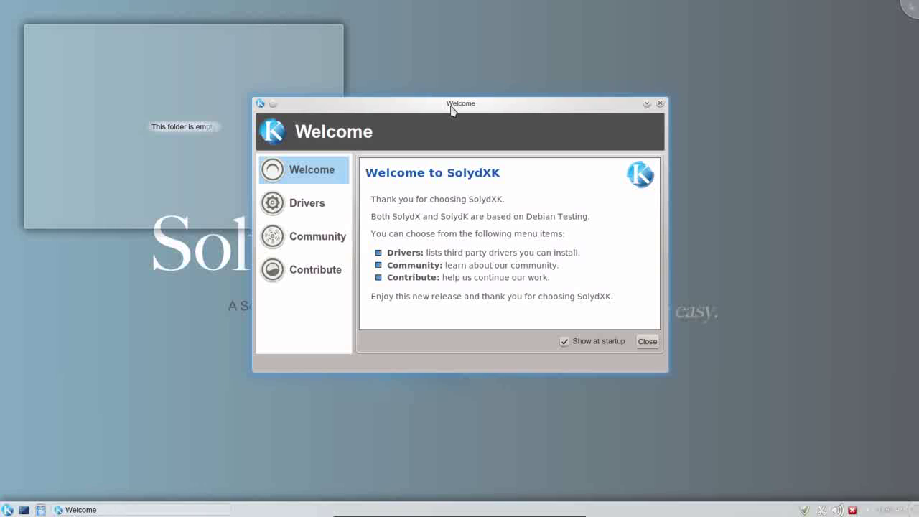
drag(452, 108, 525, 130)
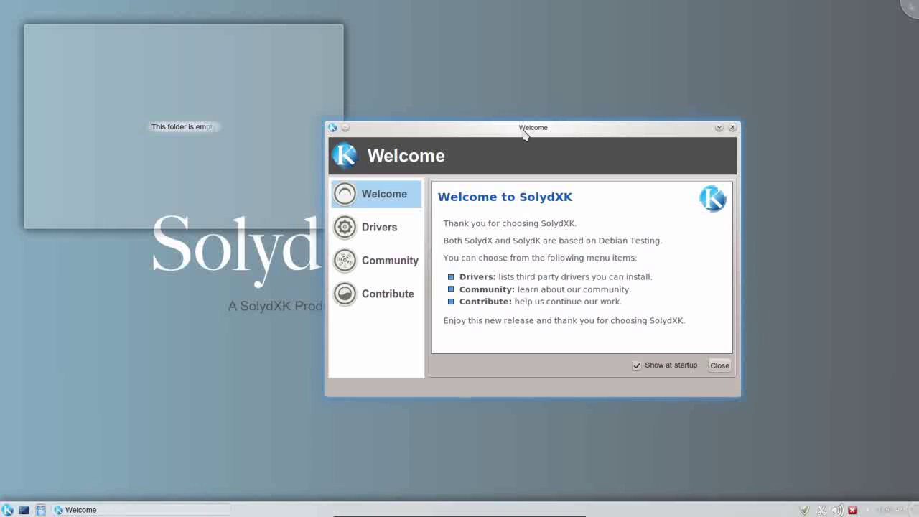
drag(524, 133, 387, 79)
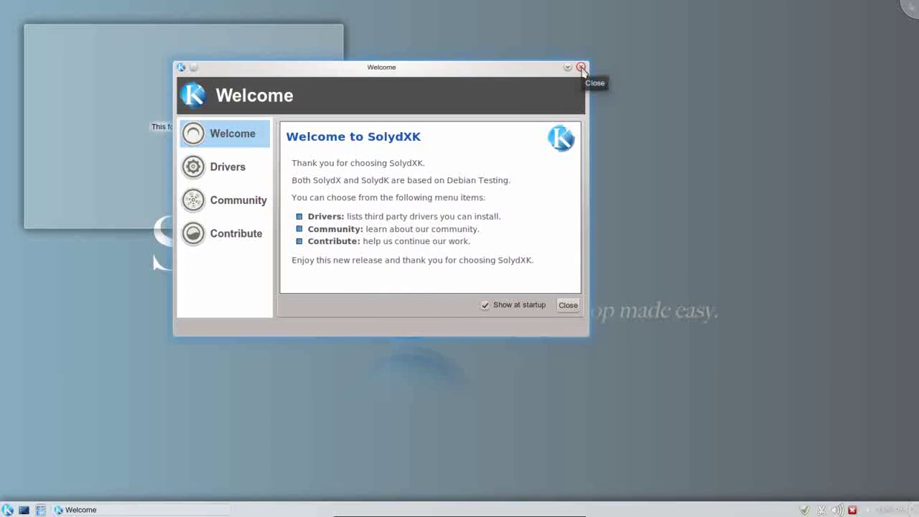
click(582, 68)
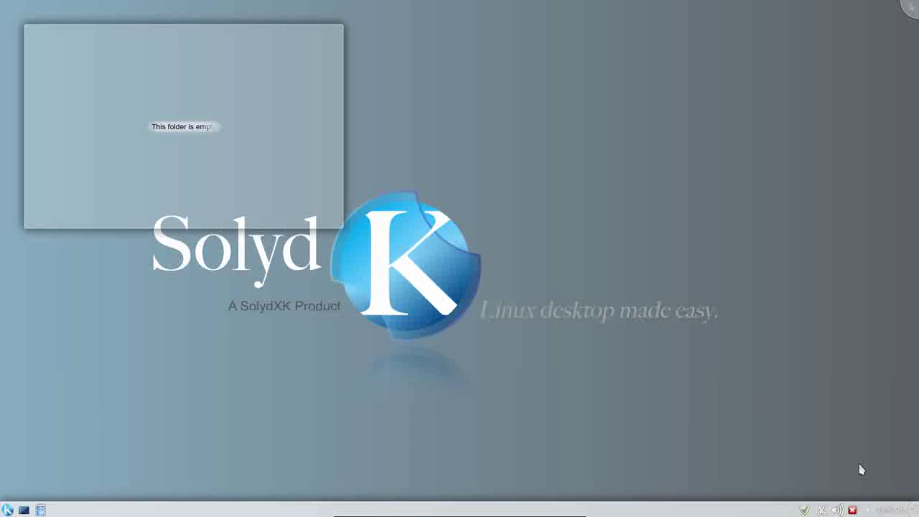
Step: Show and hide the calendar of the SolydK taskbar clock
click(885, 511)
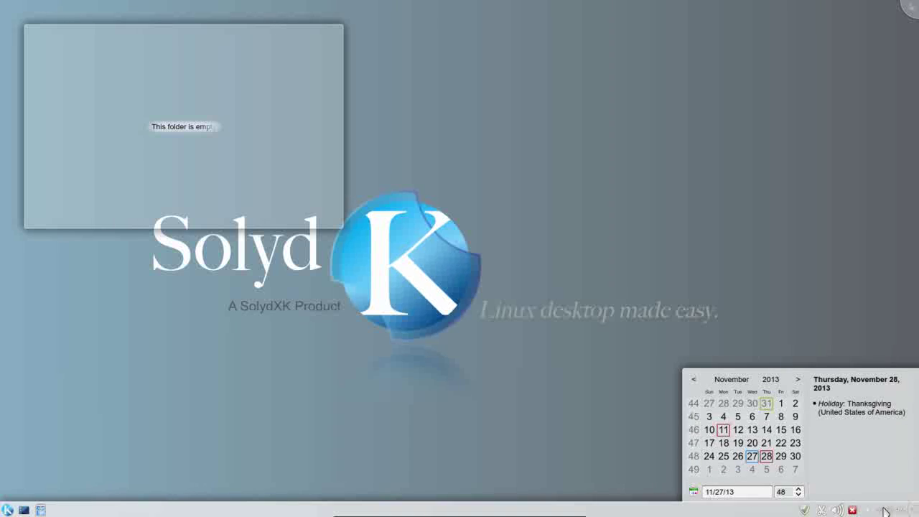
click(885, 511)
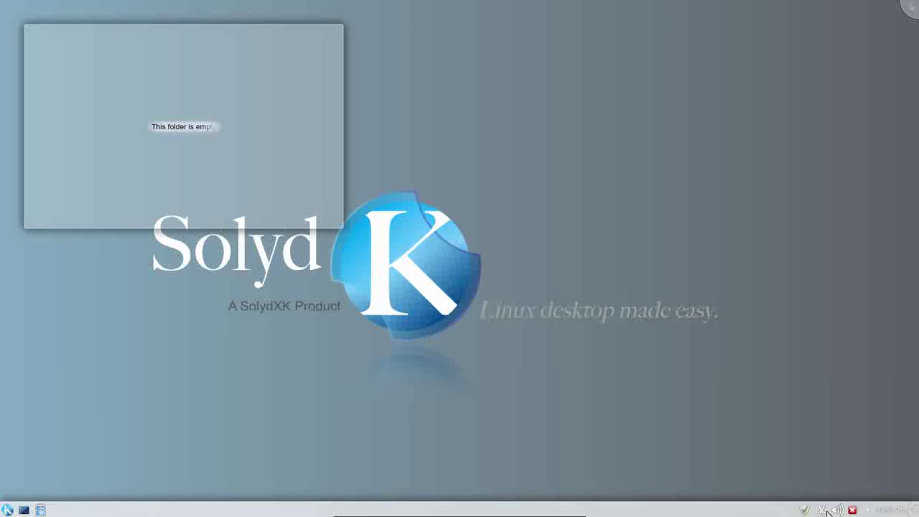
scroll(838, 511, up, 1)
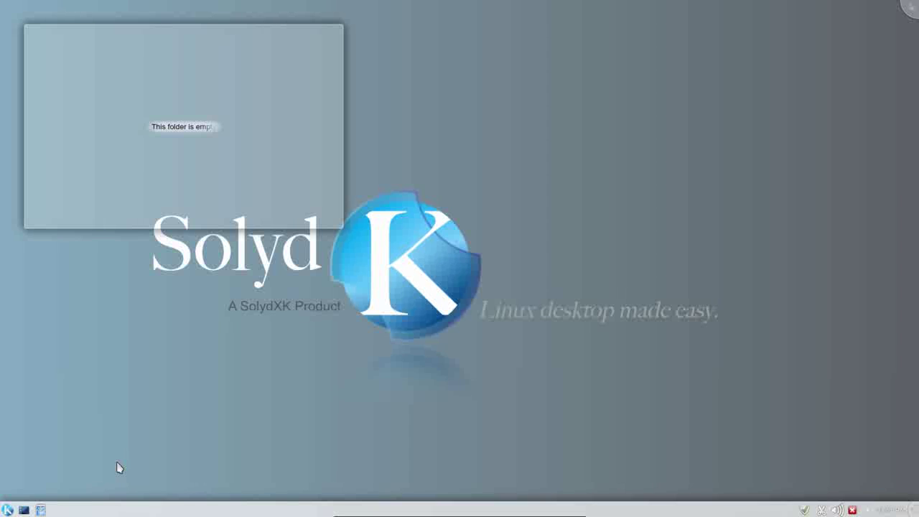
Step: Open the Dolphin file manager to view the home folder and close its window
click(40, 511)
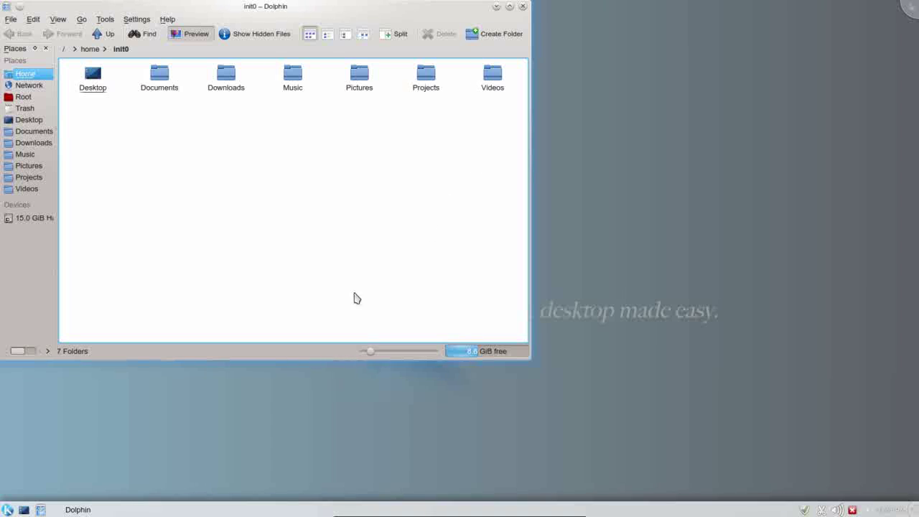
right_click(89, 511)
click(87, 491)
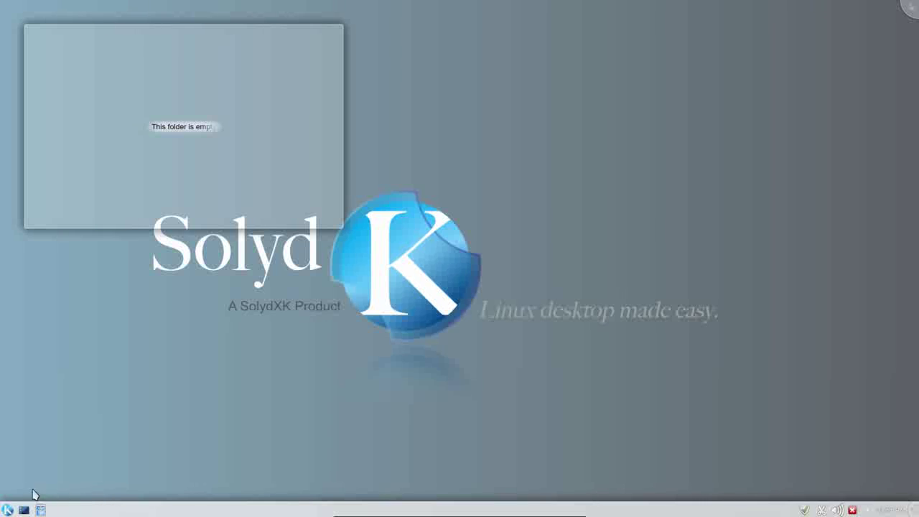
Step: Try the Classic Menu Style for the application launcher, look at its entries, and restore the Application Launcher style
click(9, 510)
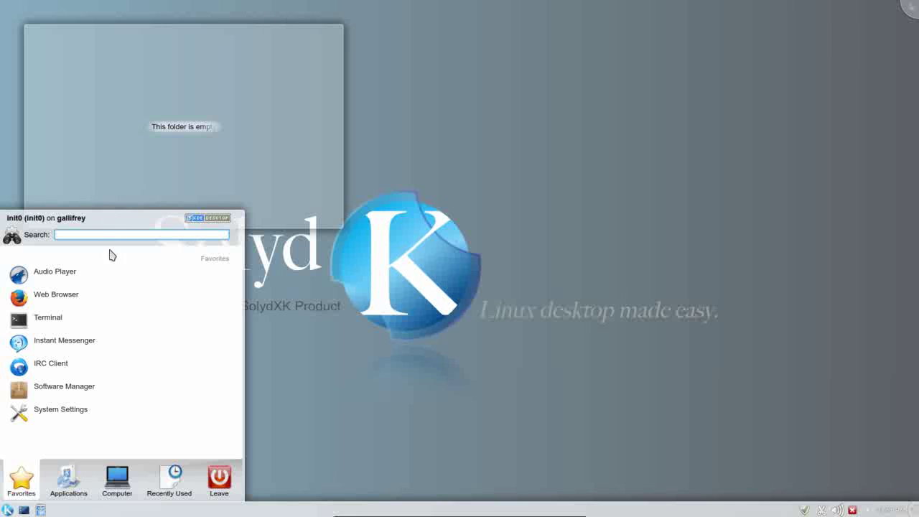
right_click(12, 511)
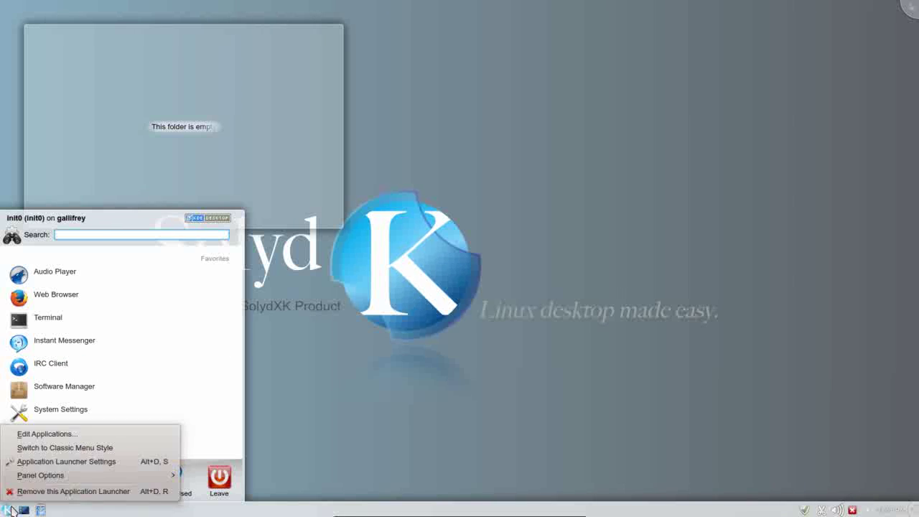
click(60, 452)
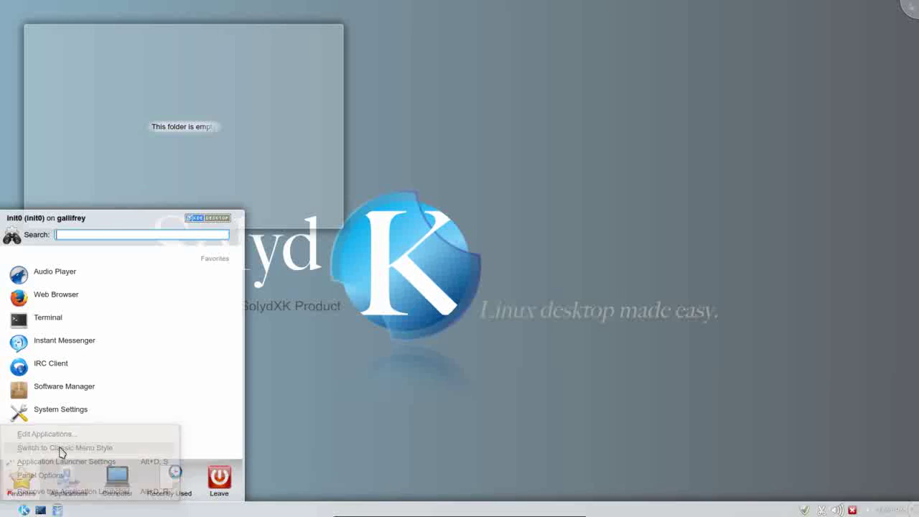
click(7, 510)
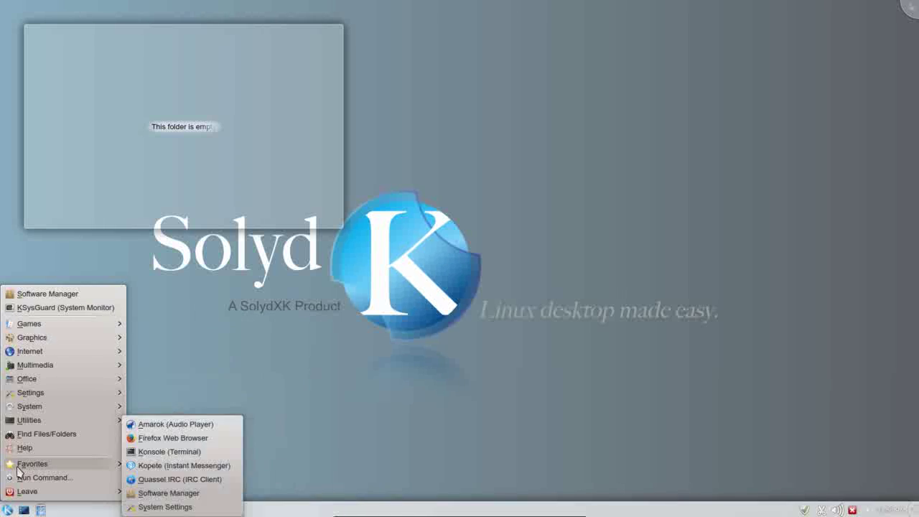
mouse_move(21, 492)
click(7, 510)
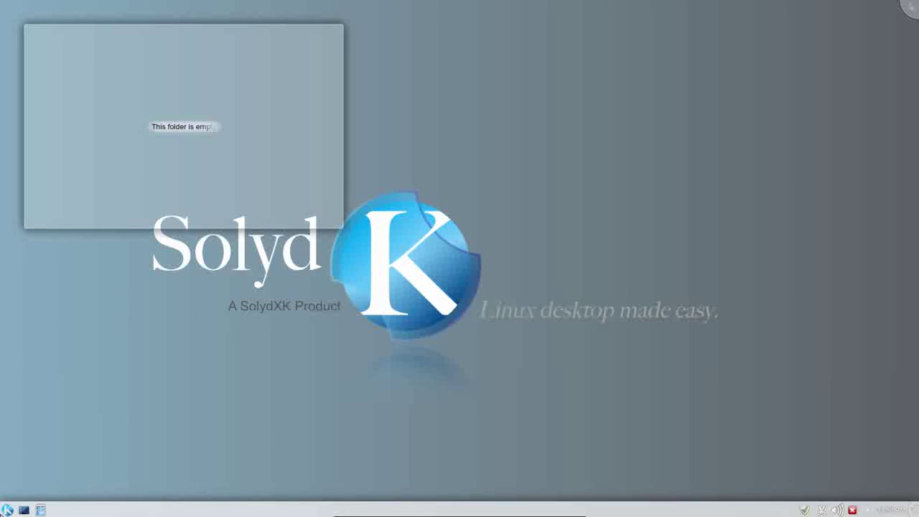
right_click(7, 510)
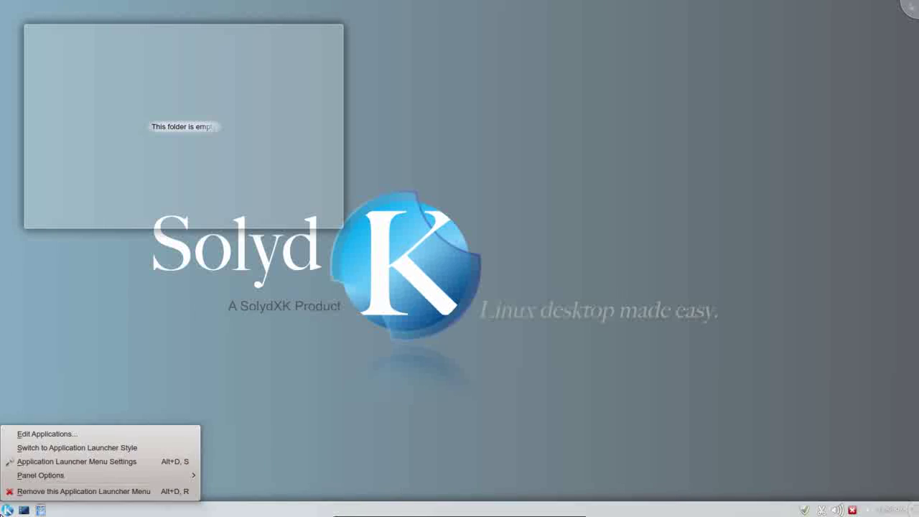
click(54, 447)
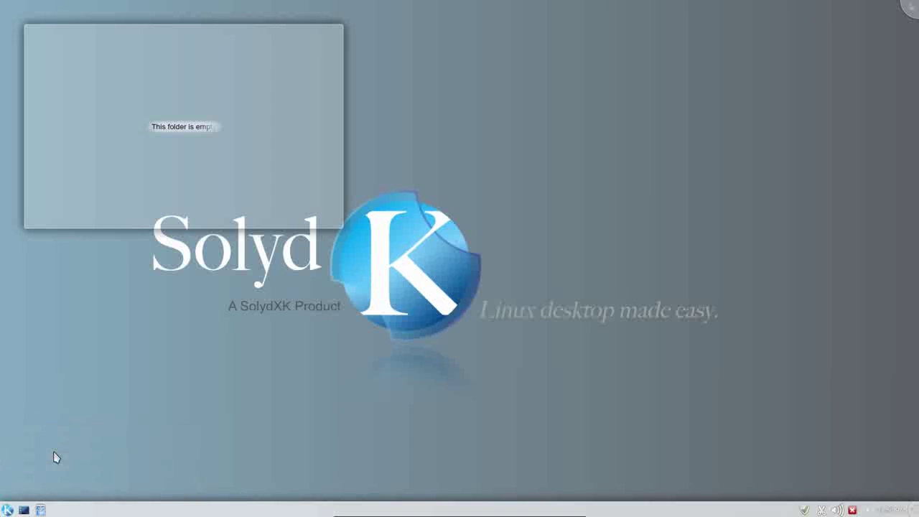
Step: Look through the launcher's application categories and view the programs in Games, returning to All Applications
click(6, 510)
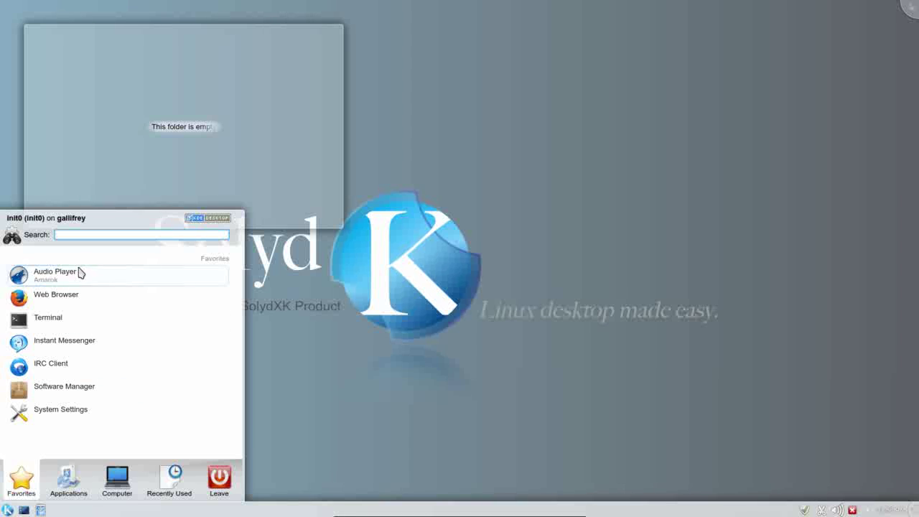
click(68, 478)
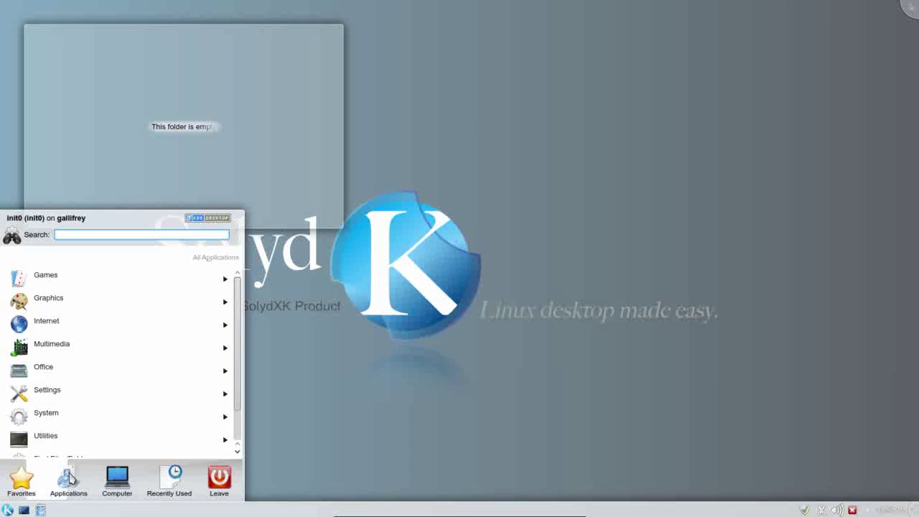
scroll(88, 352, down, 1)
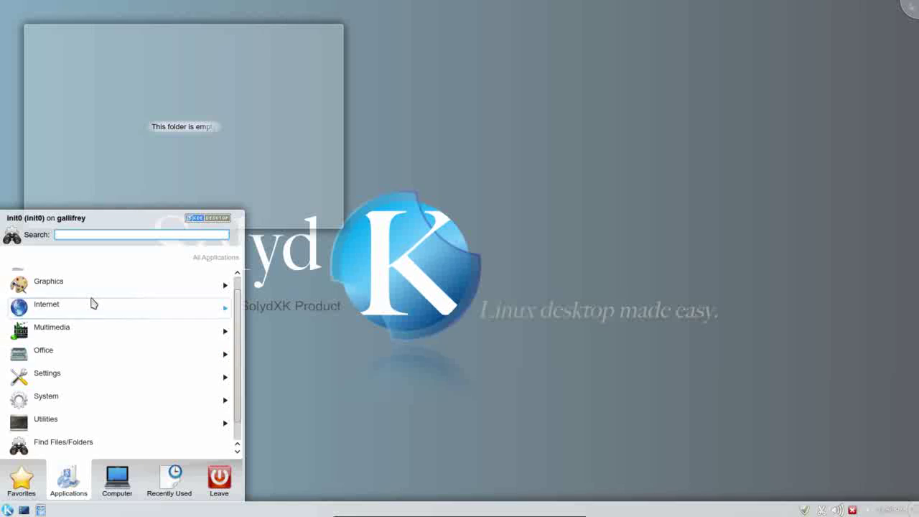
scroll(237, 309, up, 1)
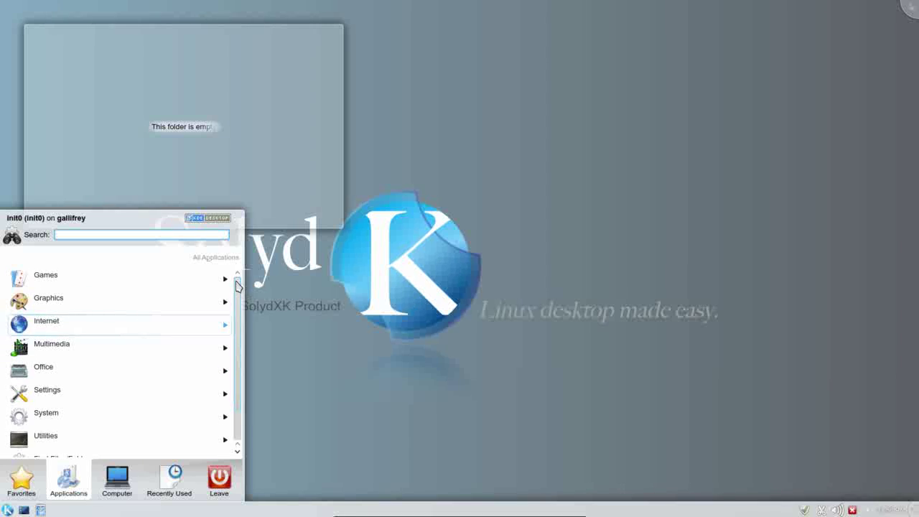
click(197, 284)
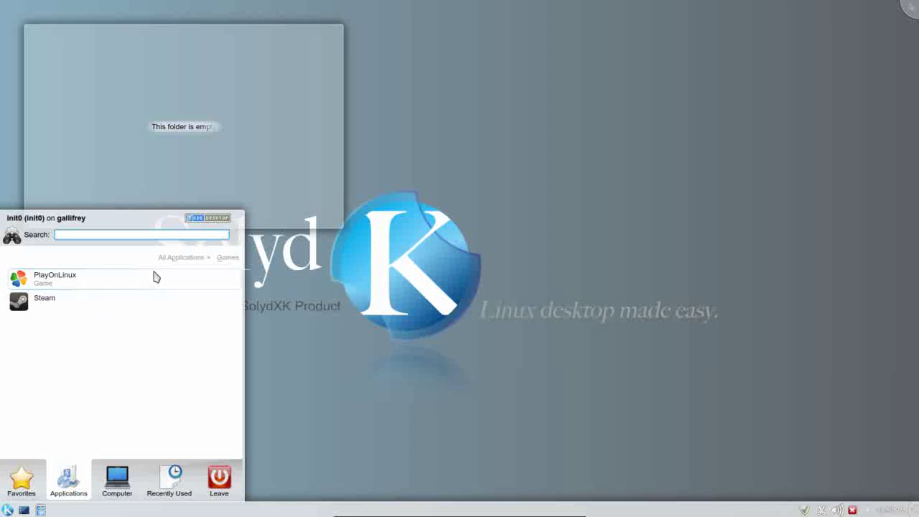
click(176, 260)
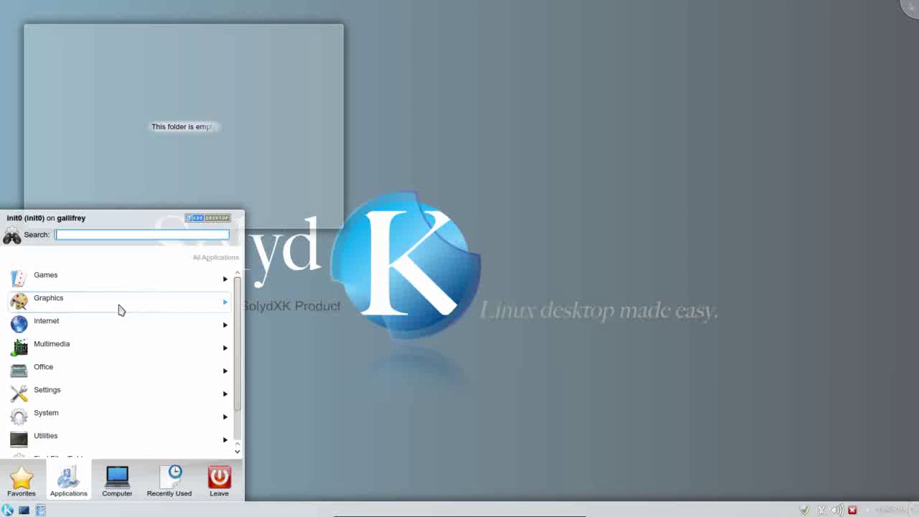
Step: Browse the Graphics category down to its last entry and return to All Applications
click(119, 307)
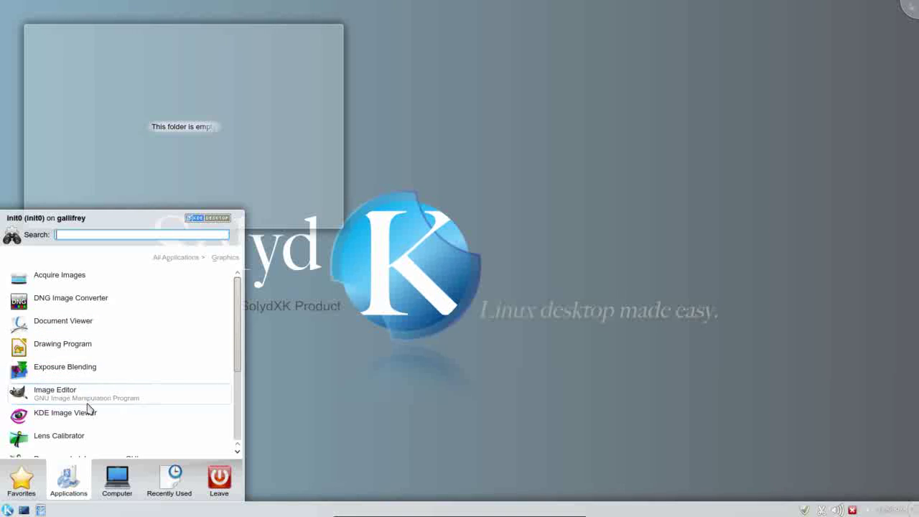
drag(238, 338, 242, 424)
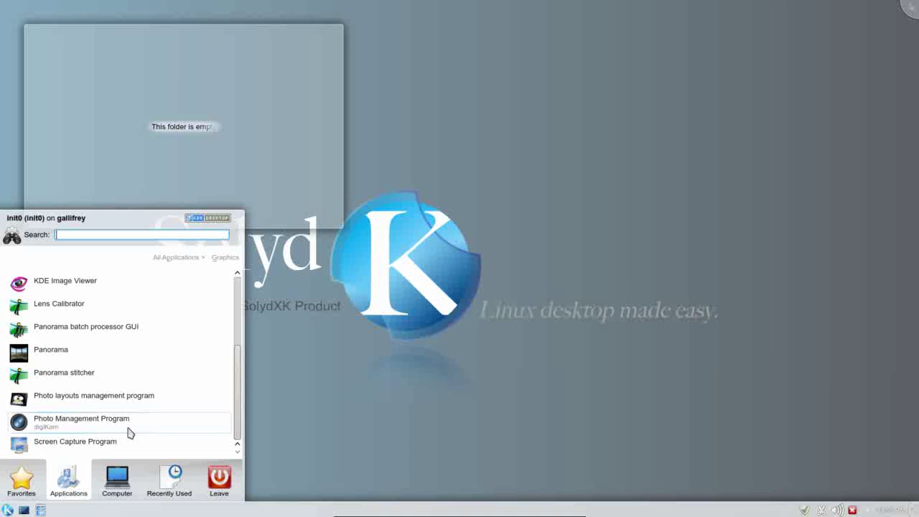
scroll(180, 301, up, 1)
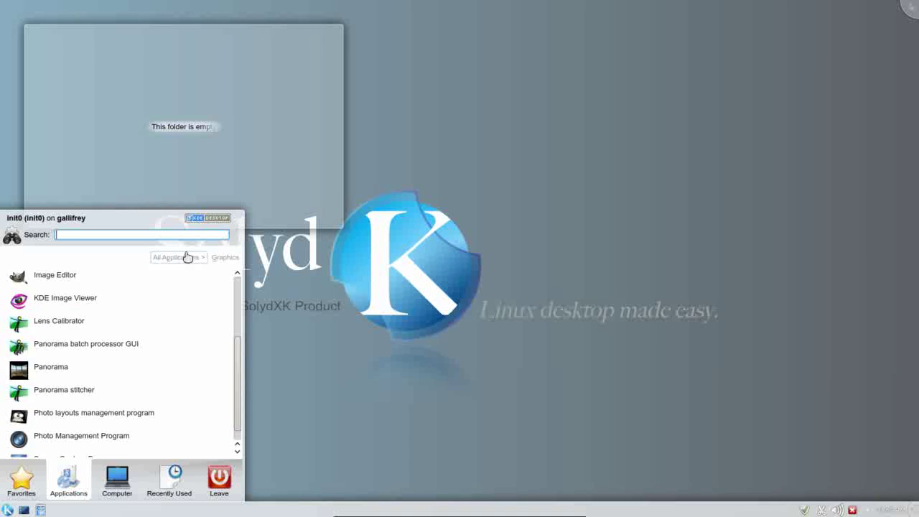
click(188, 259)
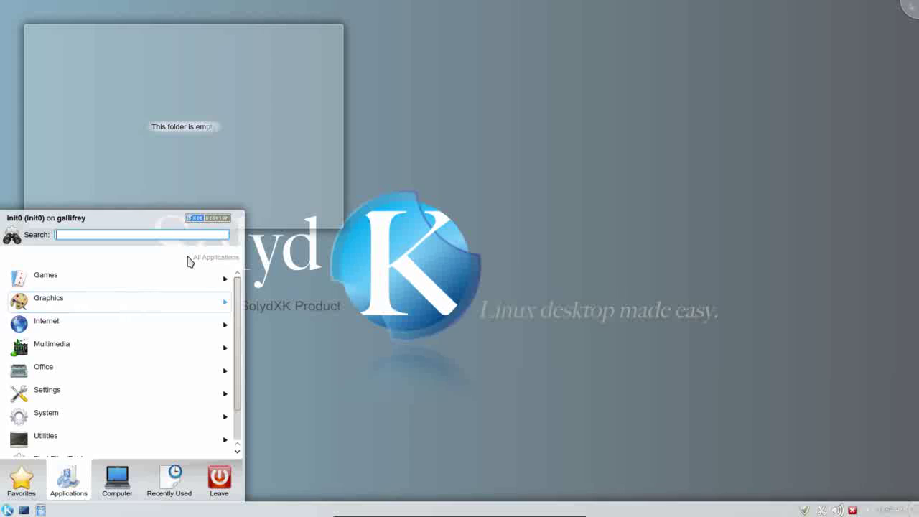
Step: Browse the Internet category through to the Web Browser entry and return to All Applications
click(147, 320)
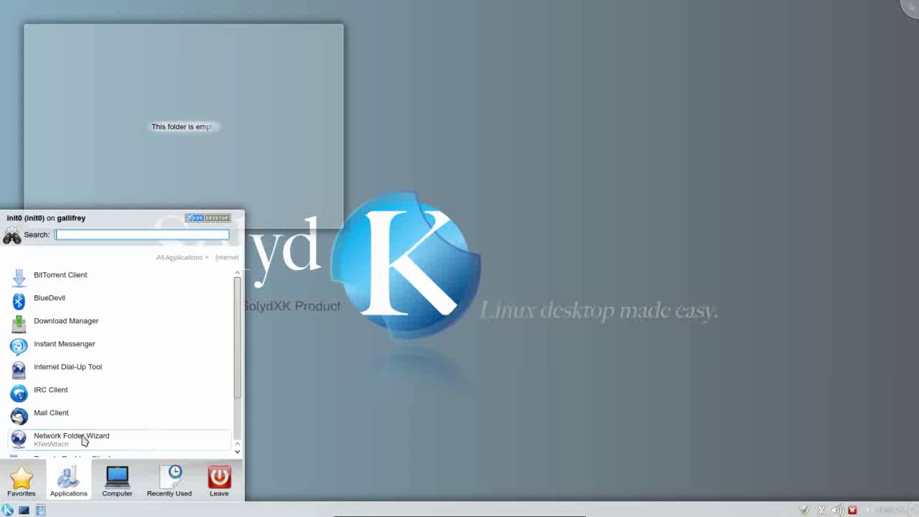
drag(237, 380, 242, 443)
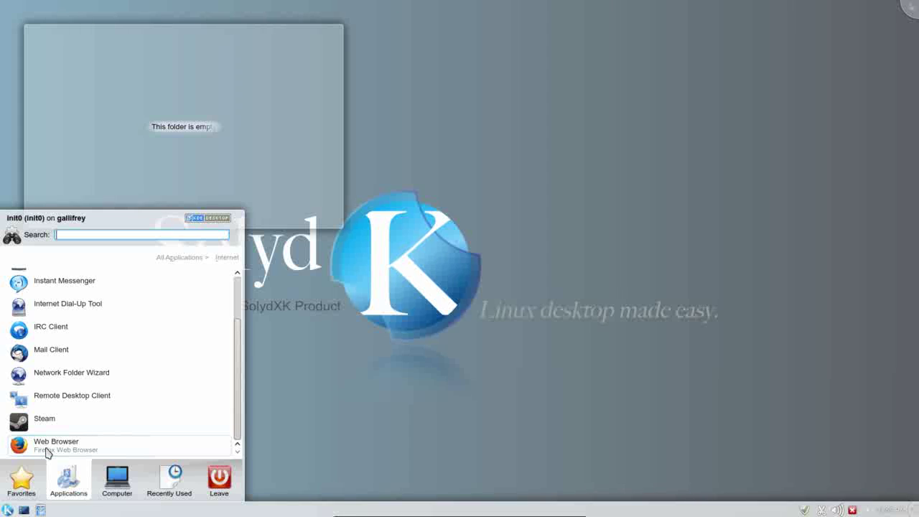
click(176, 261)
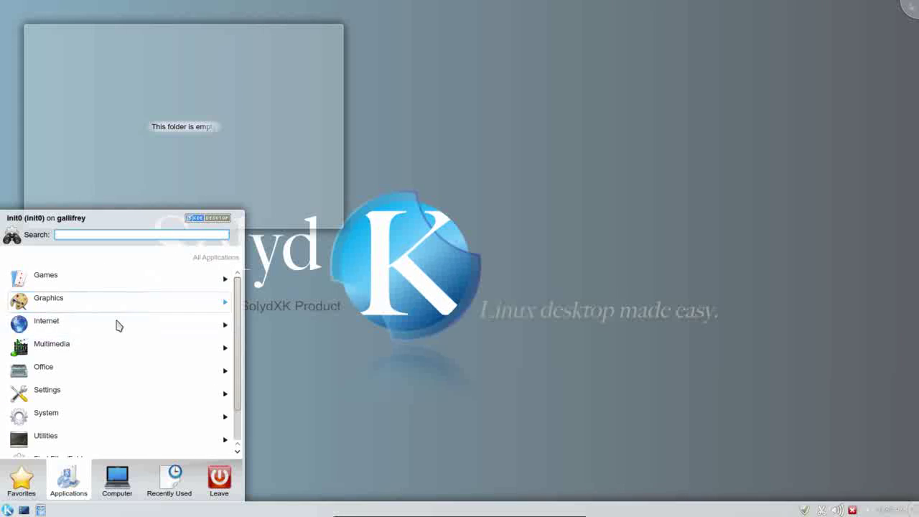
Step: View the programs in the Multimedia and Office categories, returning to All Applications after each
click(97, 357)
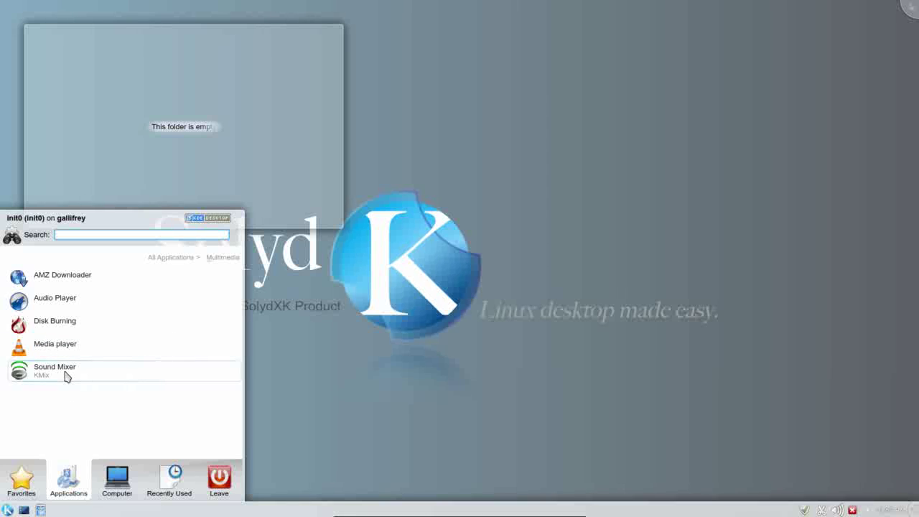
click(175, 258)
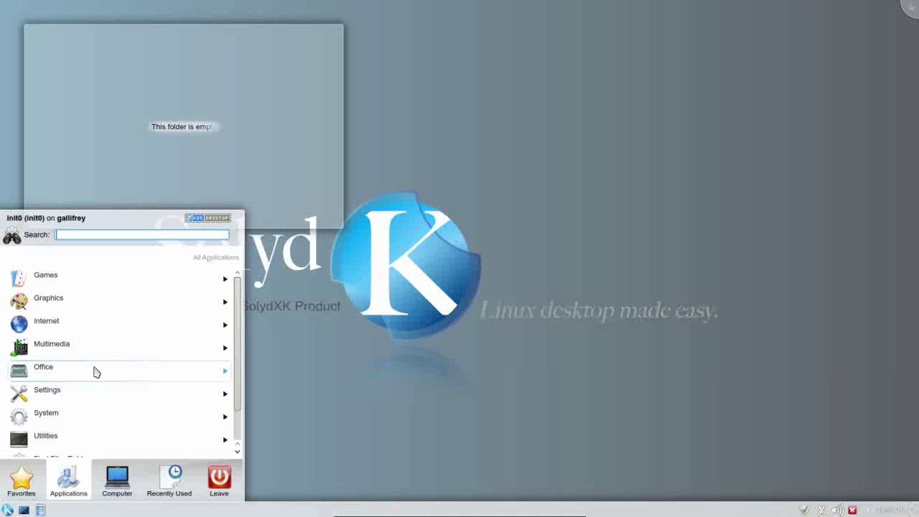
click(96, 372)
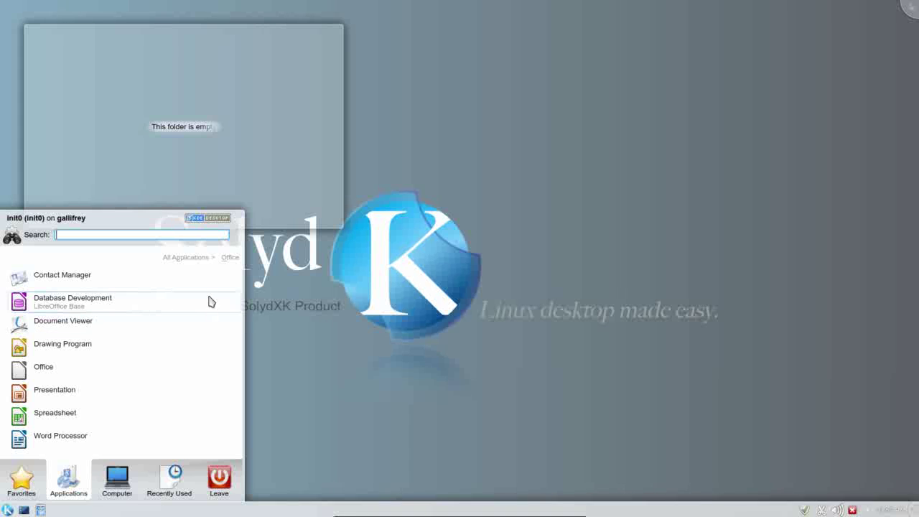
click(199, 257)
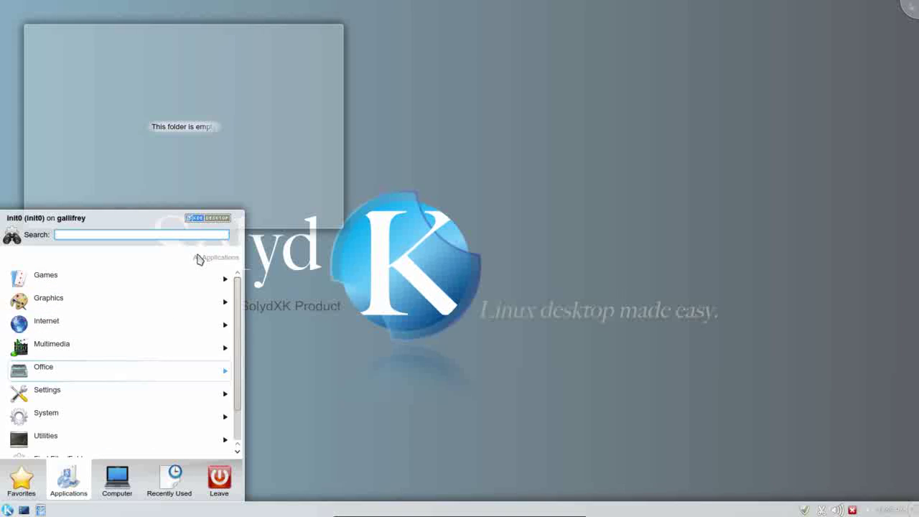
Step: Launch Software Manager from the Settings category and authorize it with the administrative password
click(145, 399)
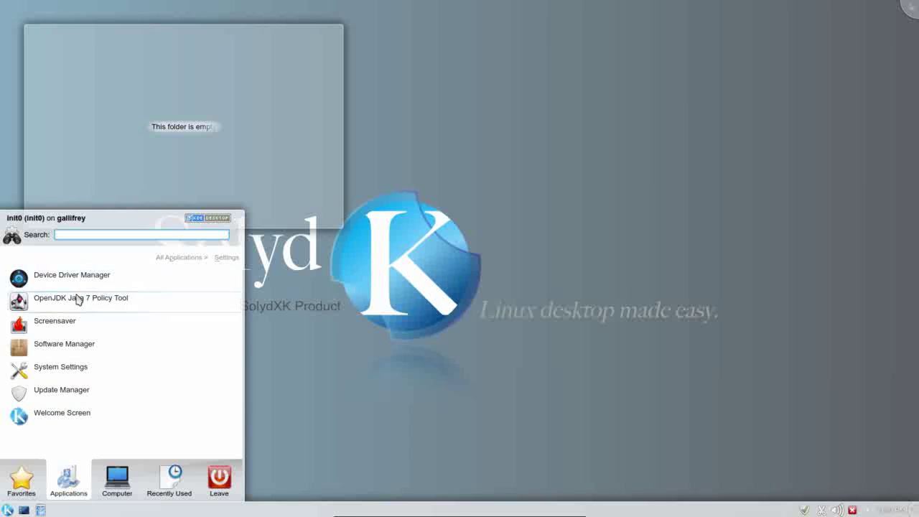
click(80, 355)
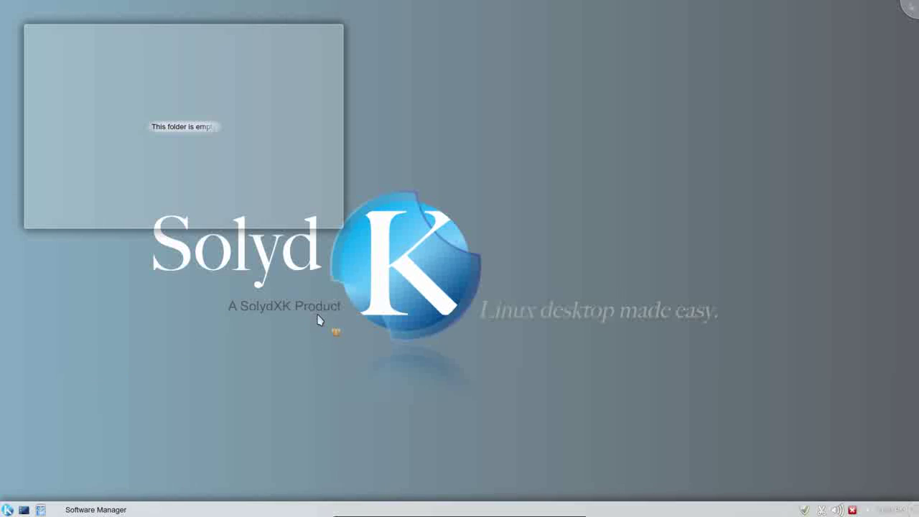
text(********)
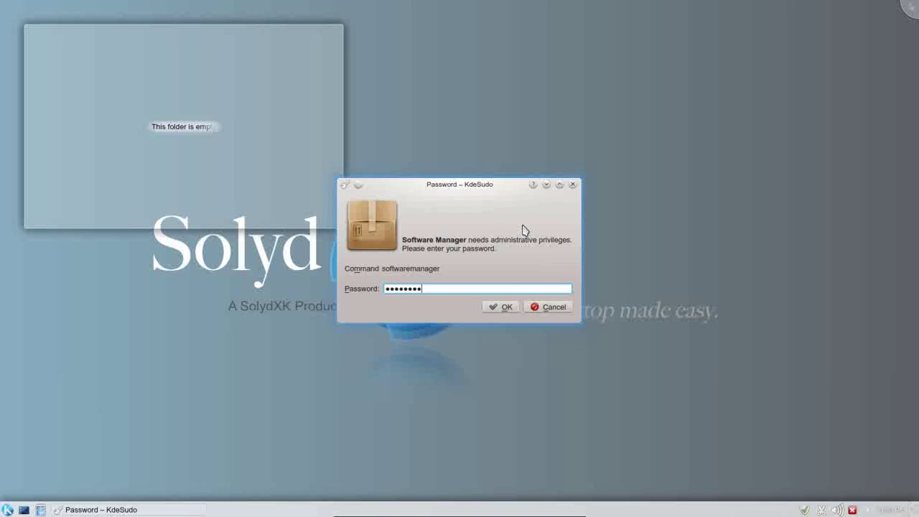
key(Return)
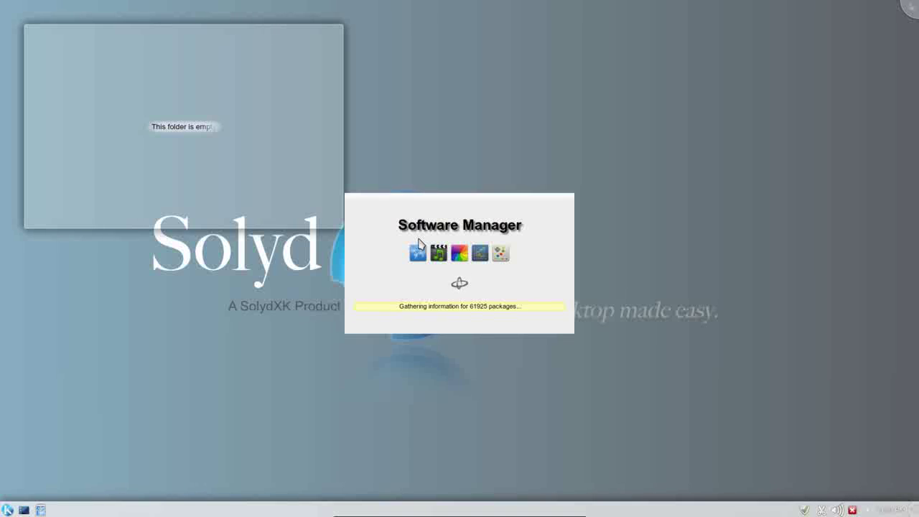
Step: Bring up the launcher's applications while Software Manager loads, and close the Software Manager window once it has loaded
click(5, 509)
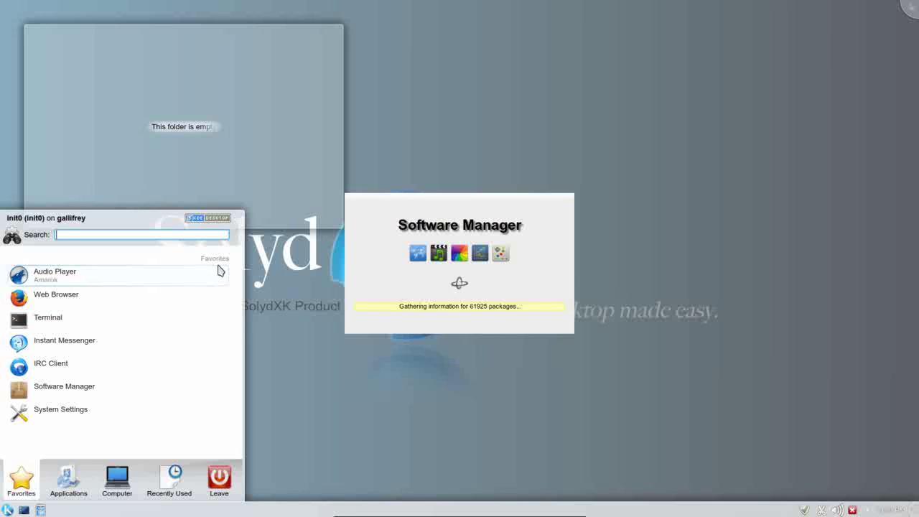
click(75, 478)
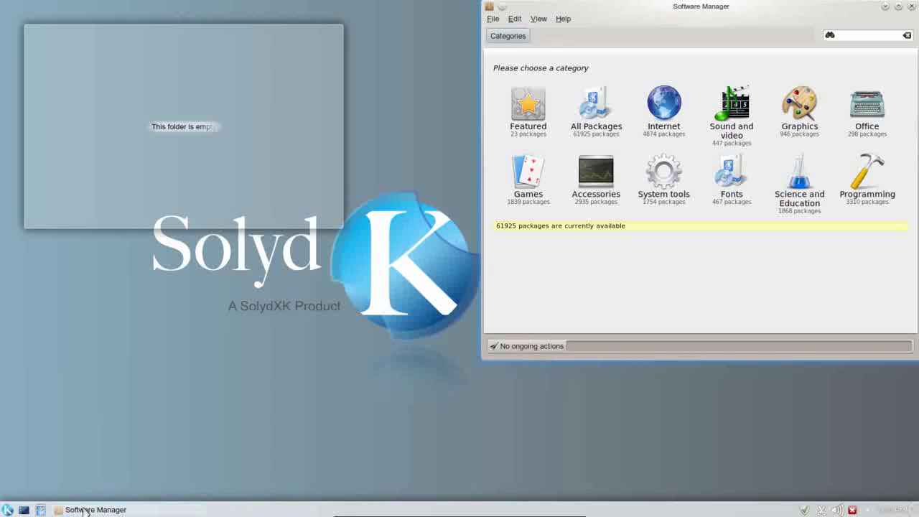
right_click(84, 511)
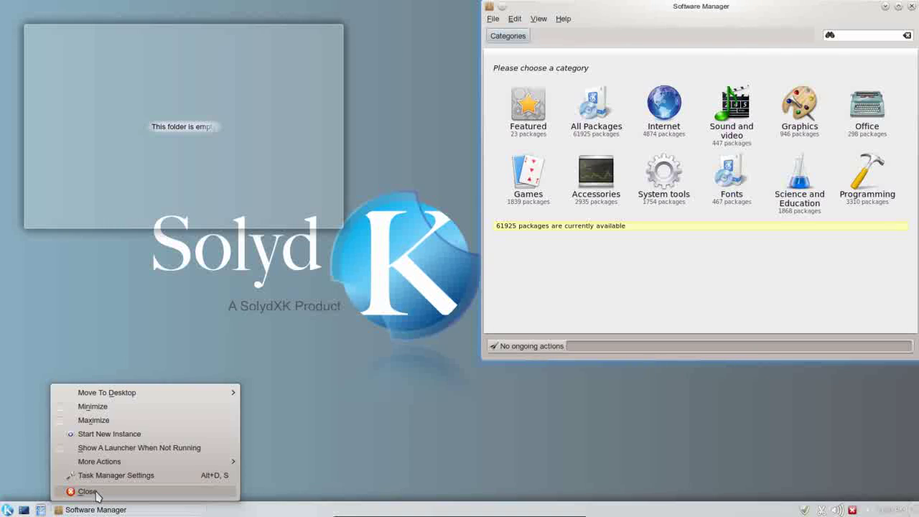
click(88, 492)
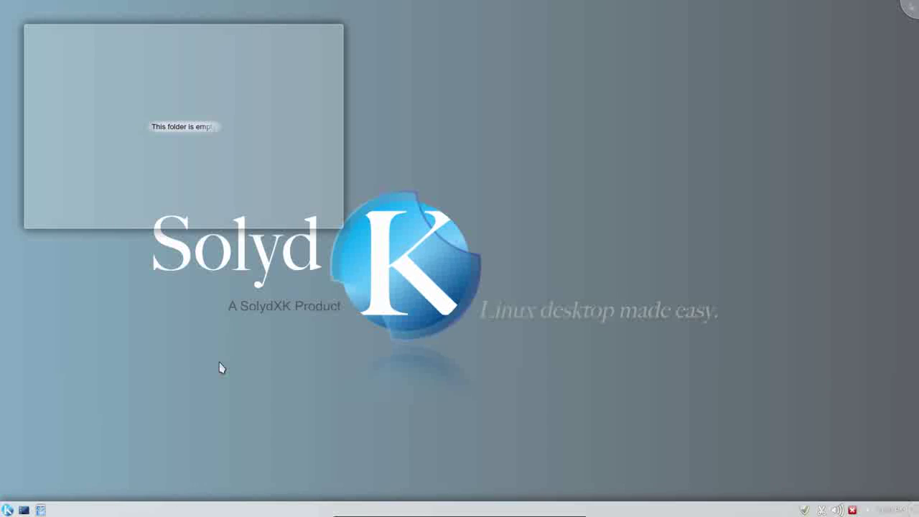
Step: View the programs in the launcher's Settings category and return to All Applications
click(6, 509)
mouse_move(64, 490)
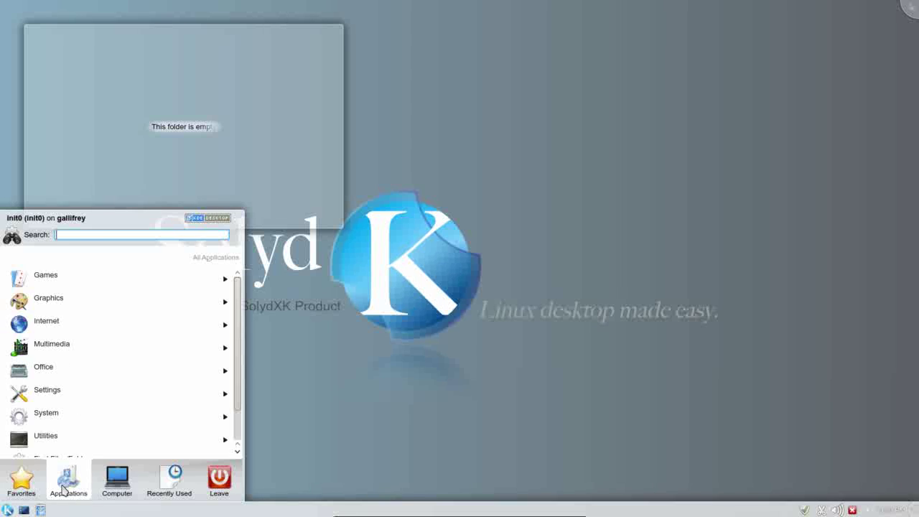
scroll(84, 453, down, 1)
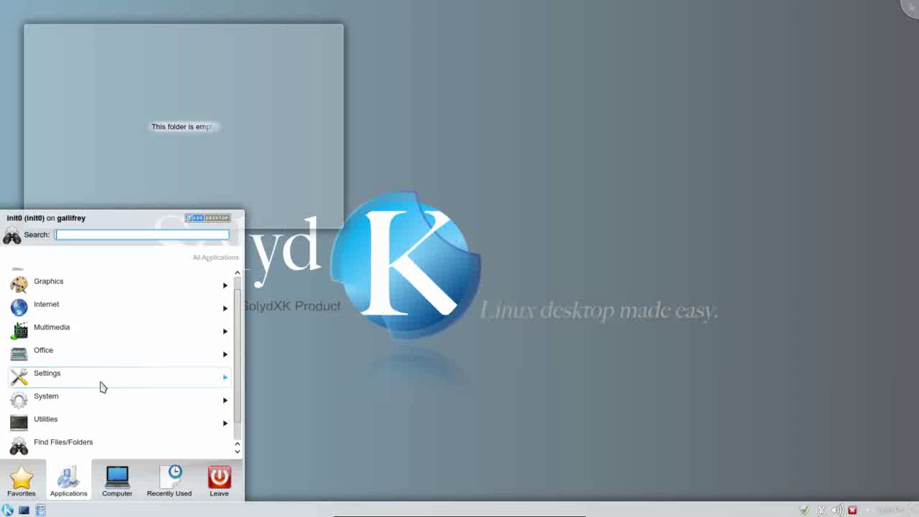
click(101, 388)
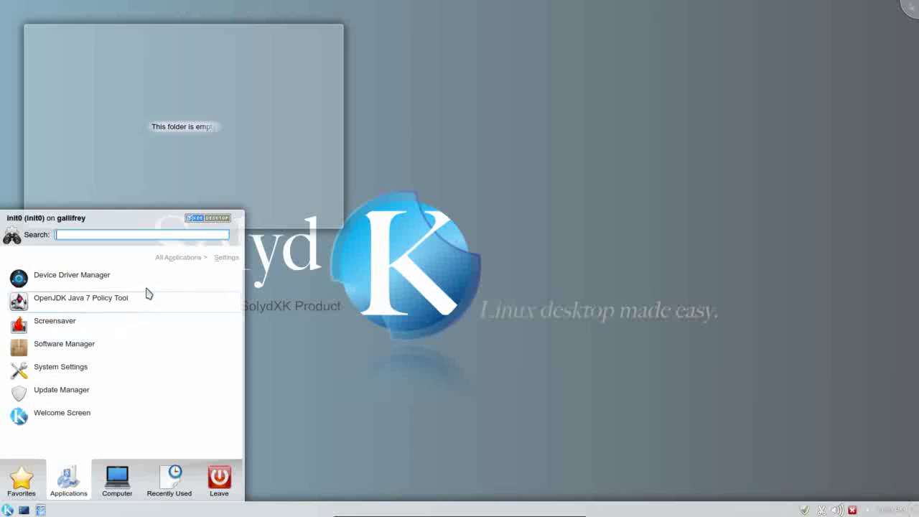
click(165, 260)
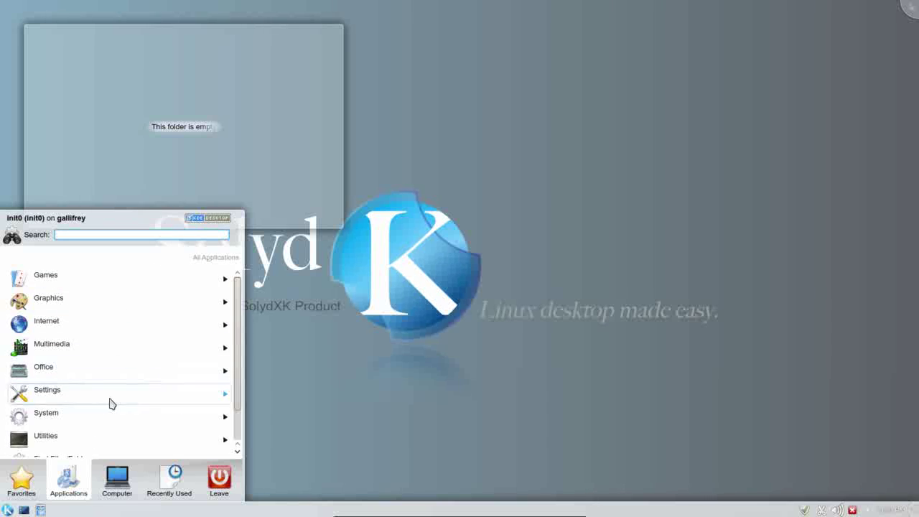
Step: Browse the Utilities category through to the Virtual Keyboard entry, return to All Applications, and close the launcher
click(103, 438)
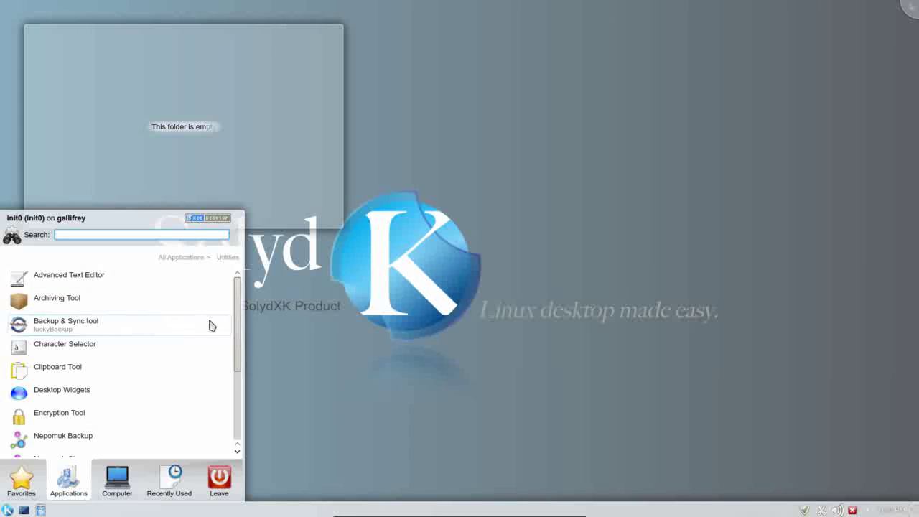
drag(239, 324, 239, 414)
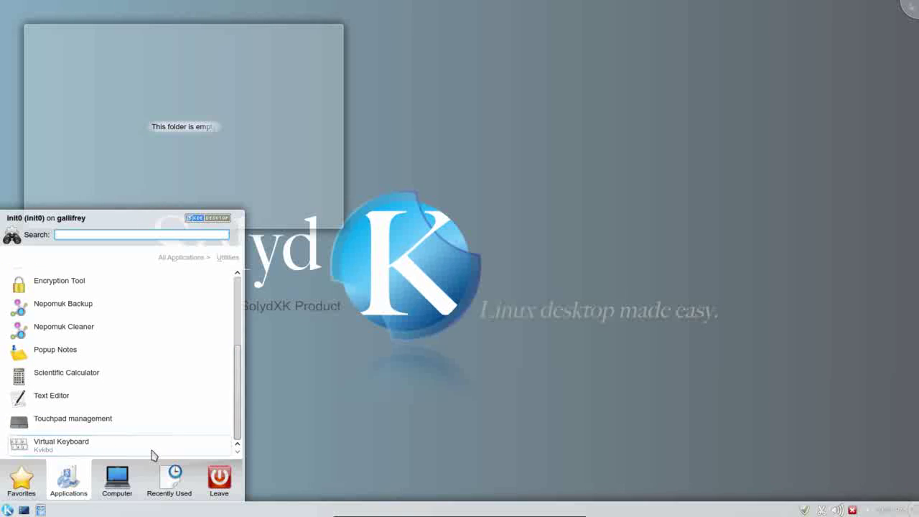
click(180, 259)
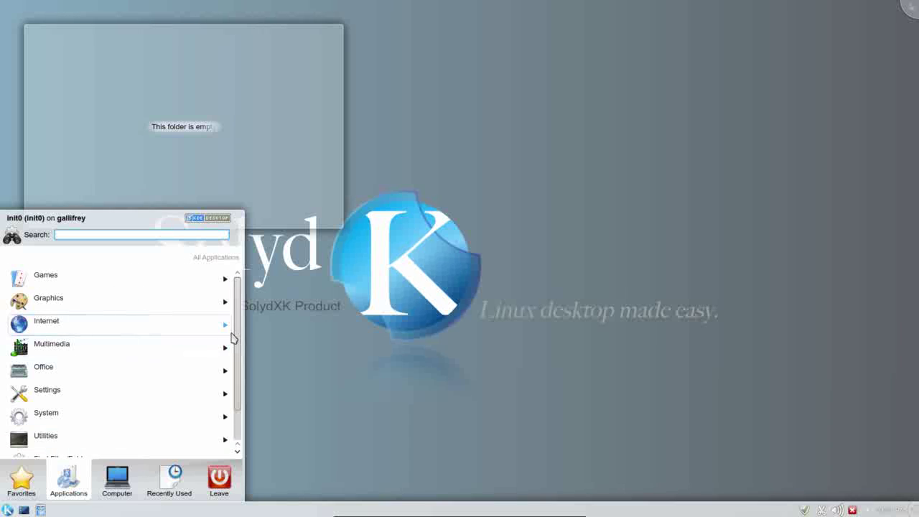
drag(239, 320, 237, 300)
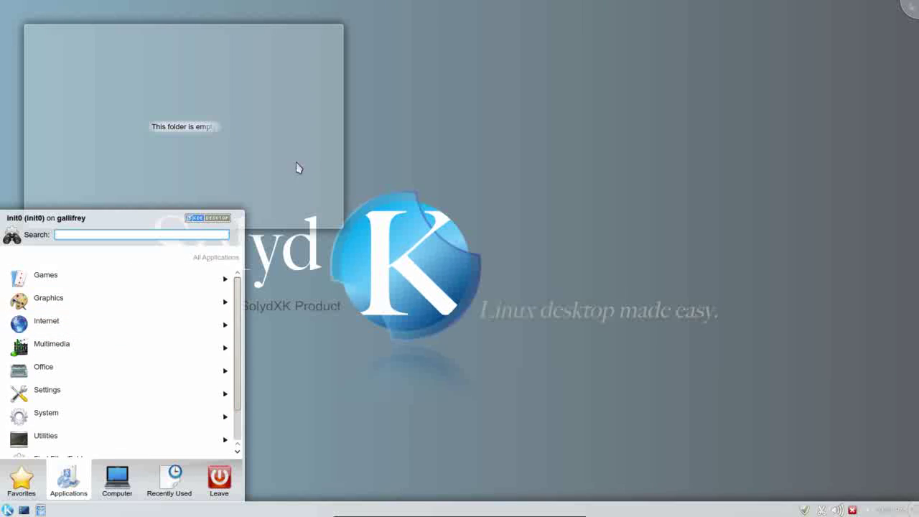
click(489, 133)
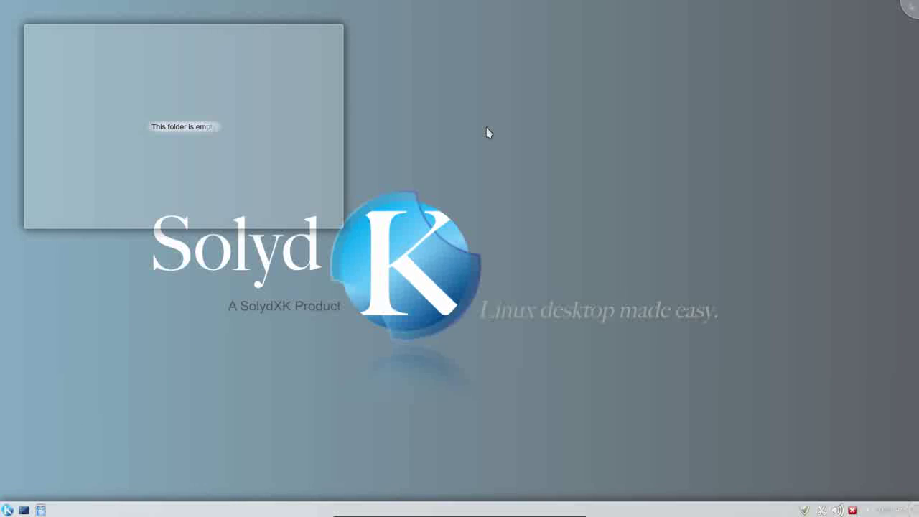